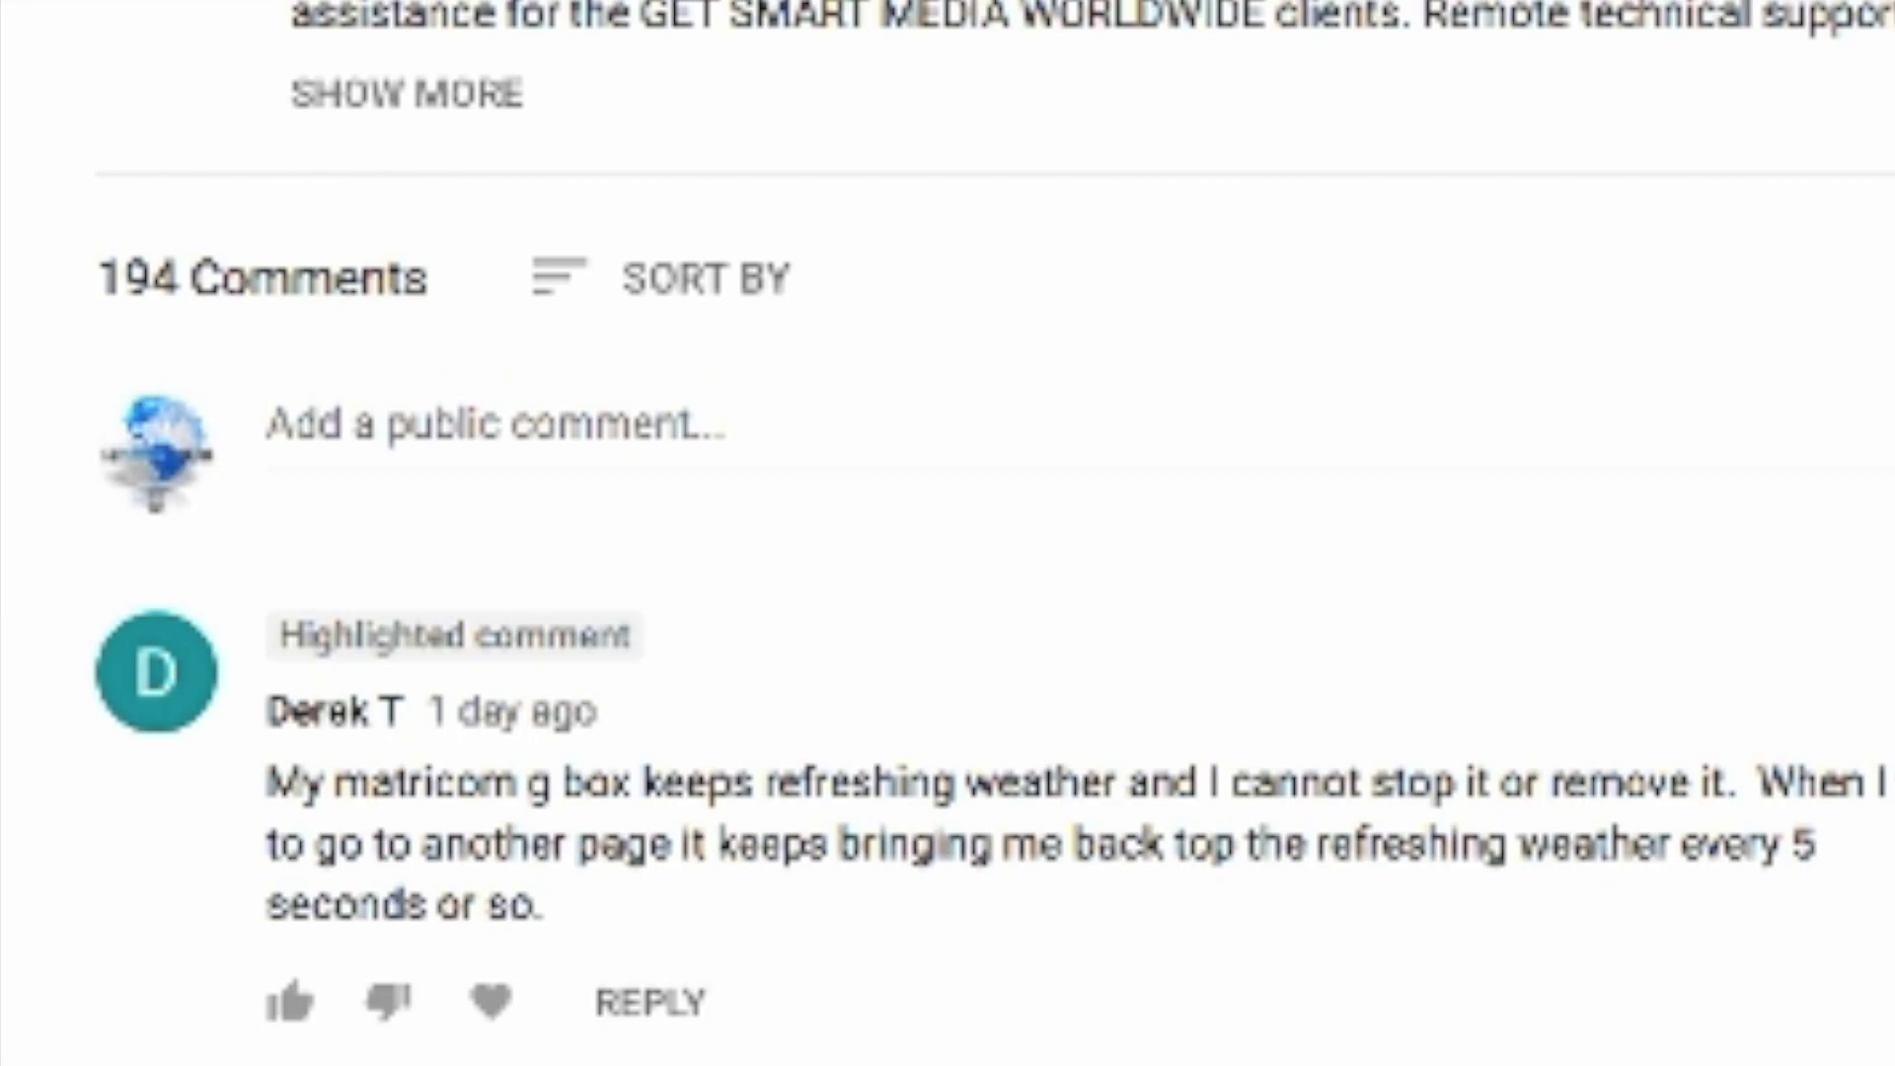
Like the comment about the Matricom box constantly refreshing the weather and start a reply
{"action": "left_click", "coordinate": [289, 1002]}
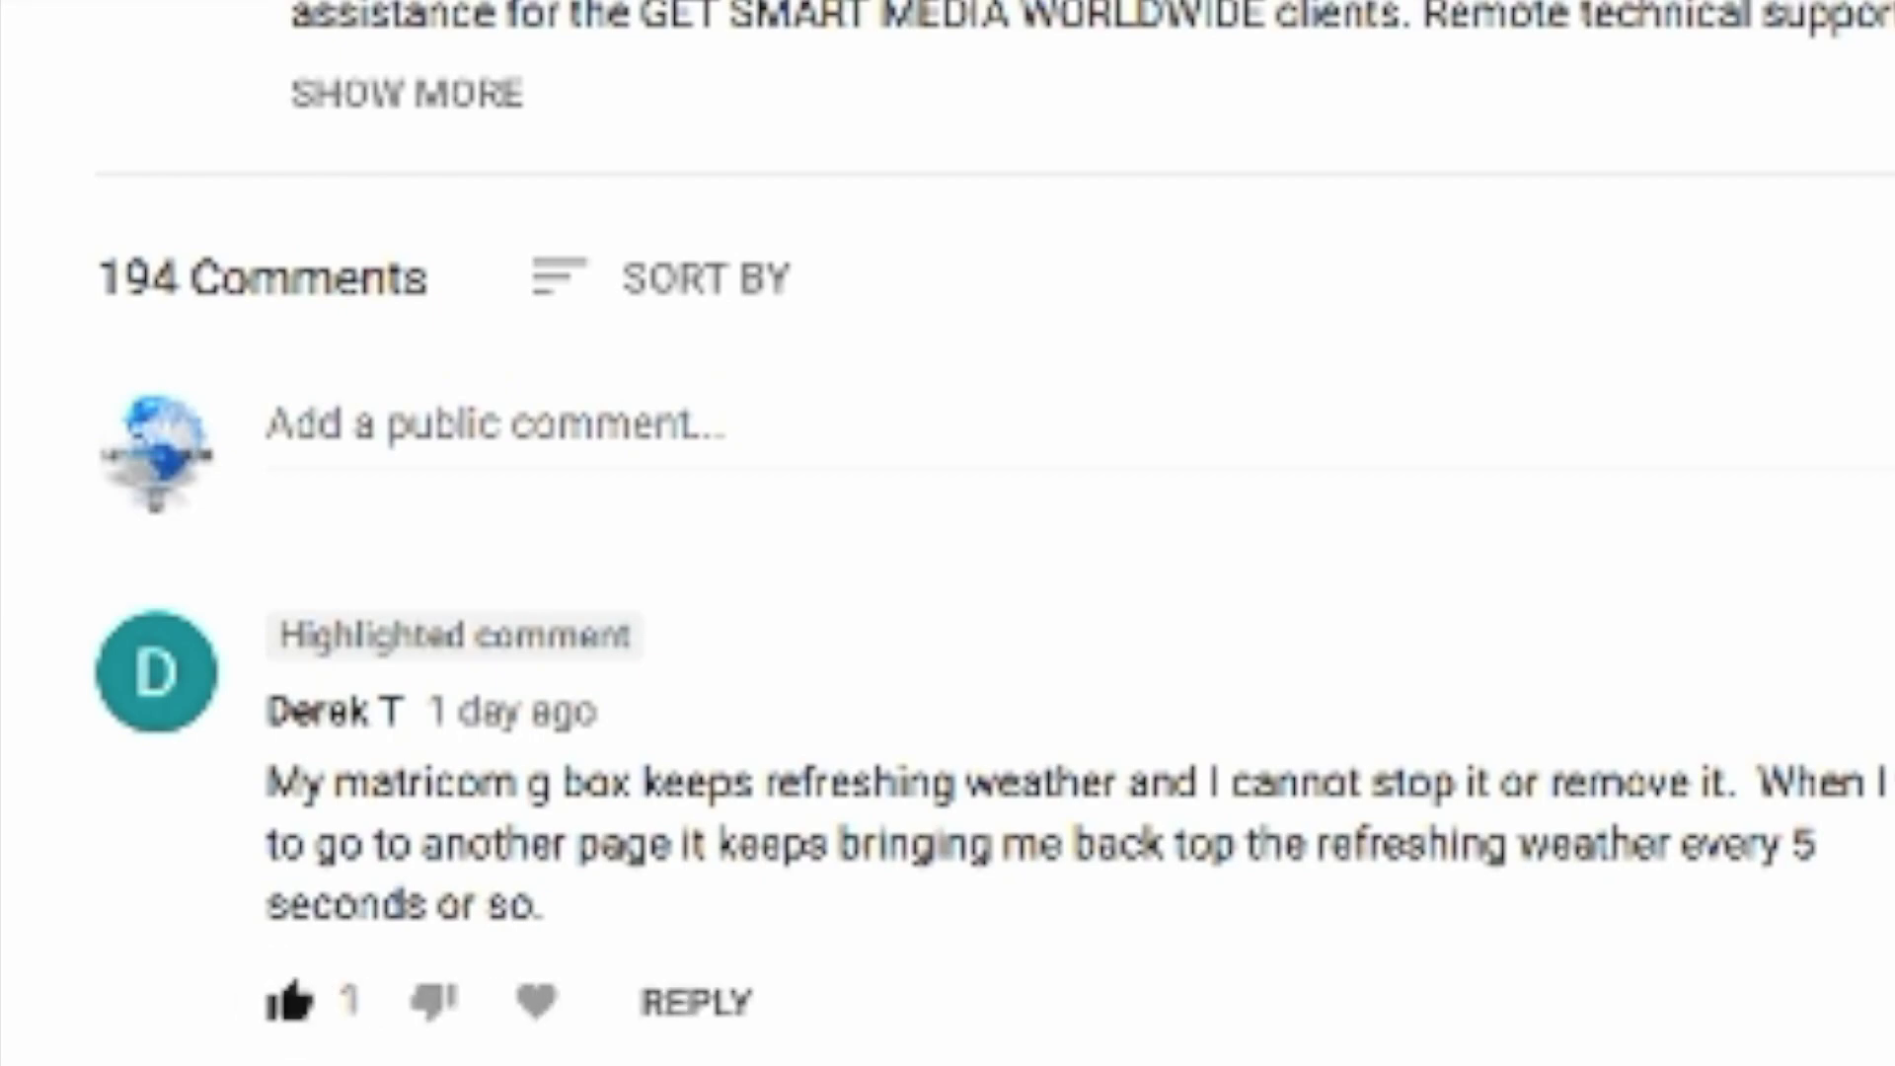
{"action": "left_click", "coordinate": [697, 1001]}
Write a reply: install the firmware from this video or just install the Nova Launcher
{"action": "type", "text": "You"}
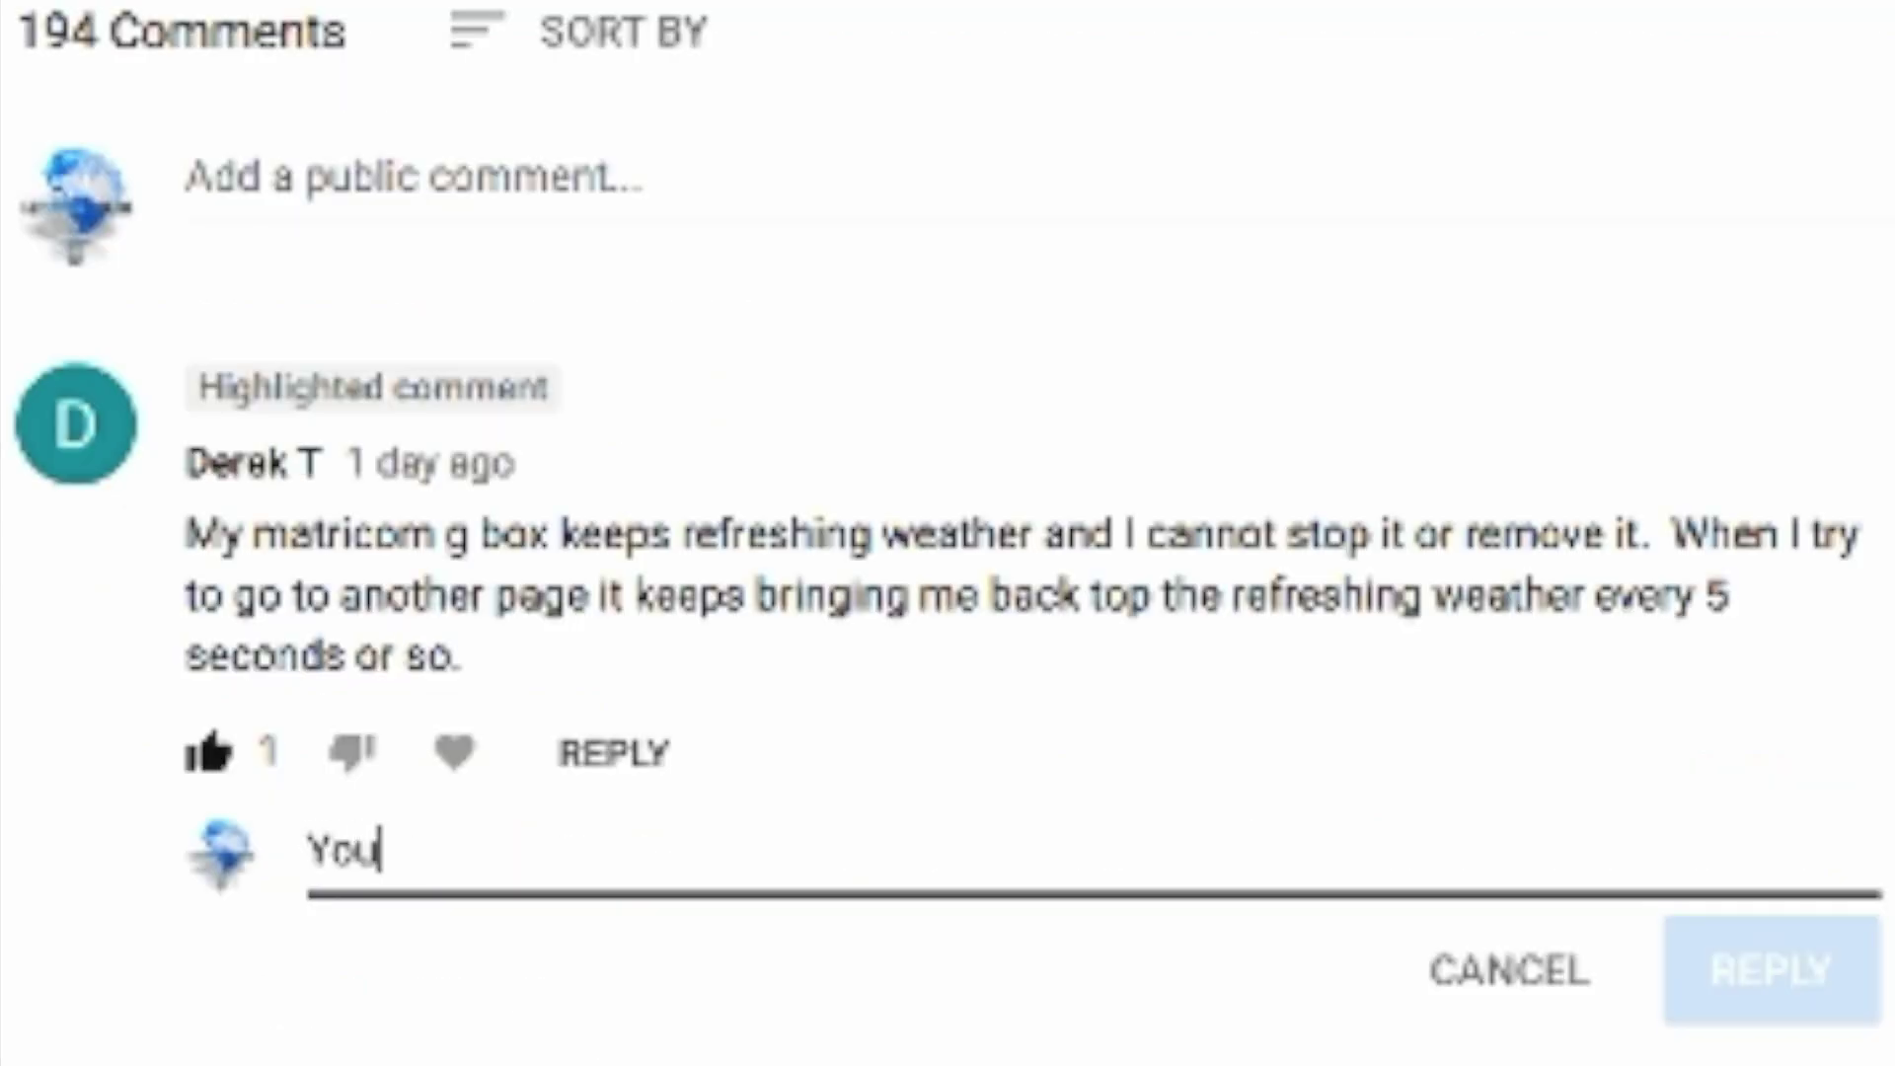
{"action": "type", "text": " have two solutions you can either upgrade the"}
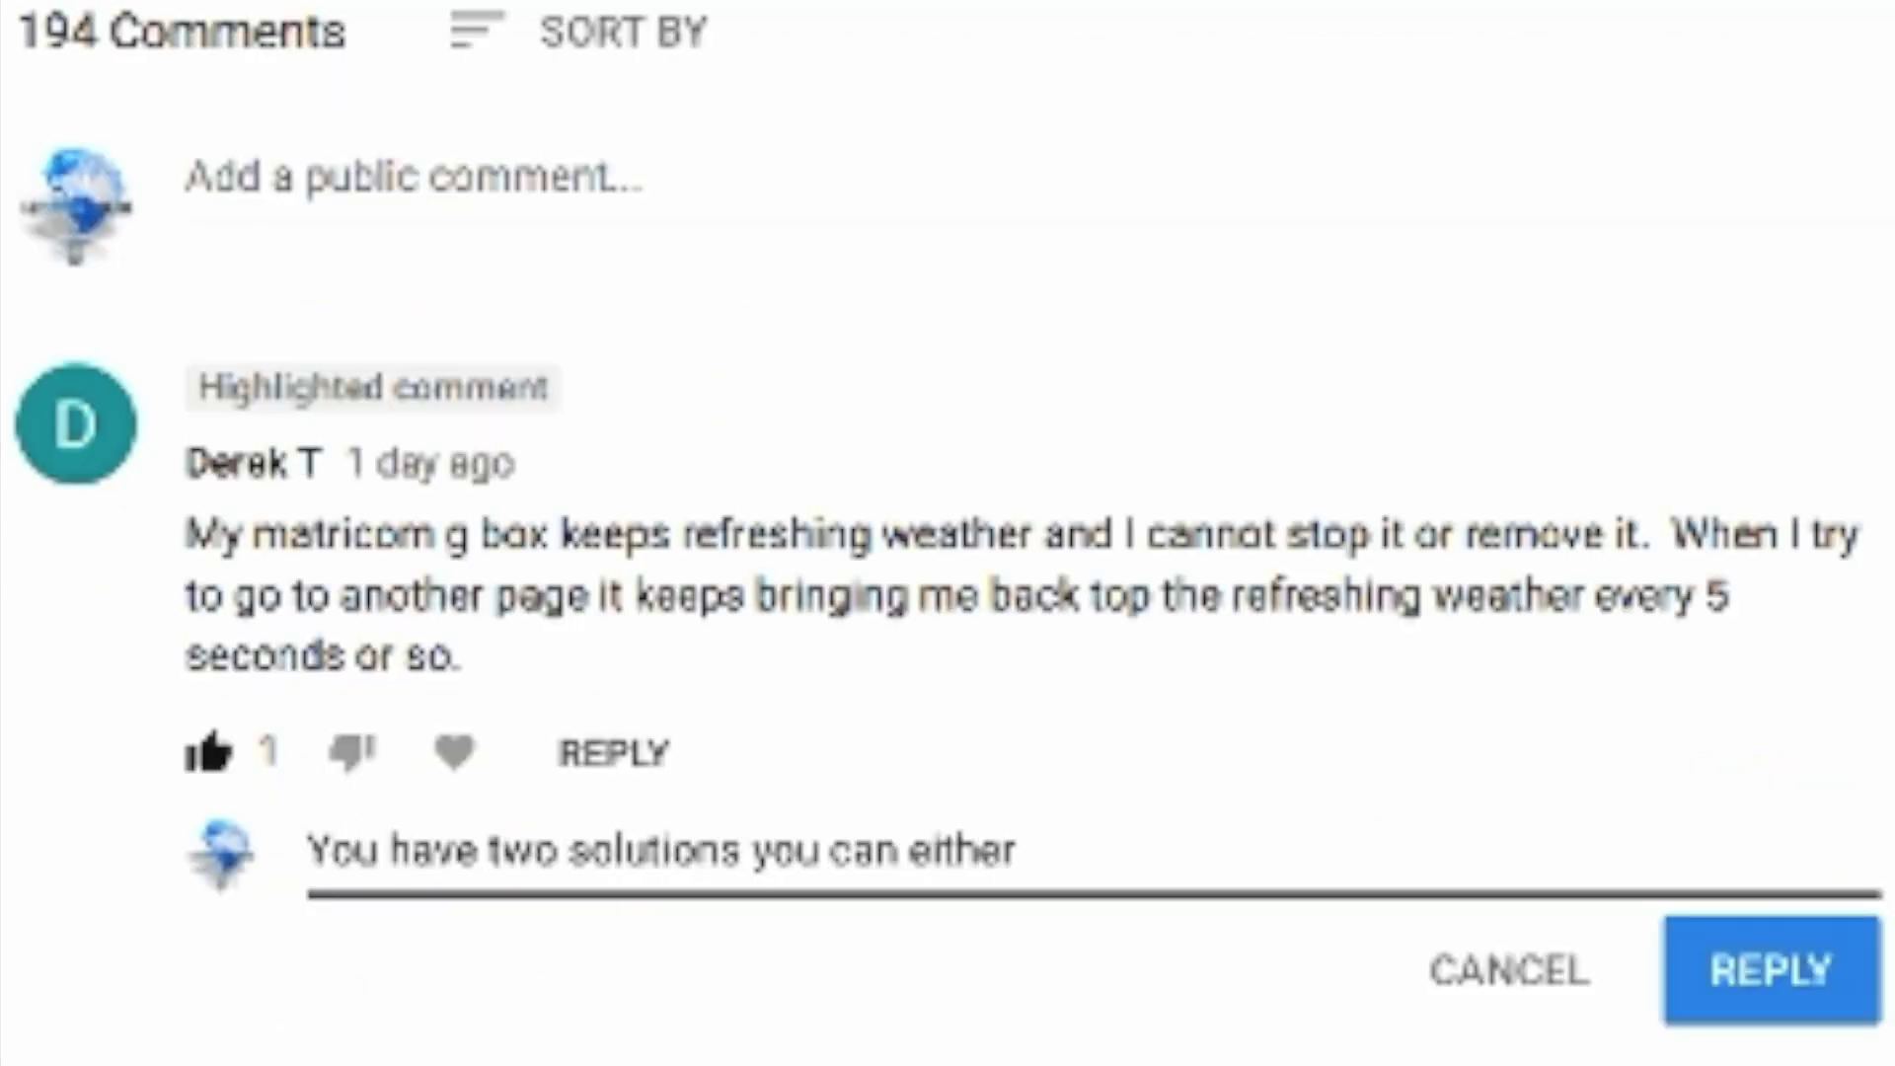
{"action": "key", "text": "BackSpace"}
{"action": "key", "text": "BackSpace"}
{"action": "key", "text": "BackSpace"}
{"action": "key", "text": "BackSpace"}
{"action": "key", "text": "BackSpace"}
{"action": "key", "text": "BackSpace"}
{"action": "key", "text": "BackSpace"}
{"action": "key", "text": "BackSpace"}
{"action": "key", "text": "BackSpace"}
{"action": "key", "text": "BackSpace"}
{"action": "key", "text": "BackSpace"}
{"action": "type", "text": "install the f"}
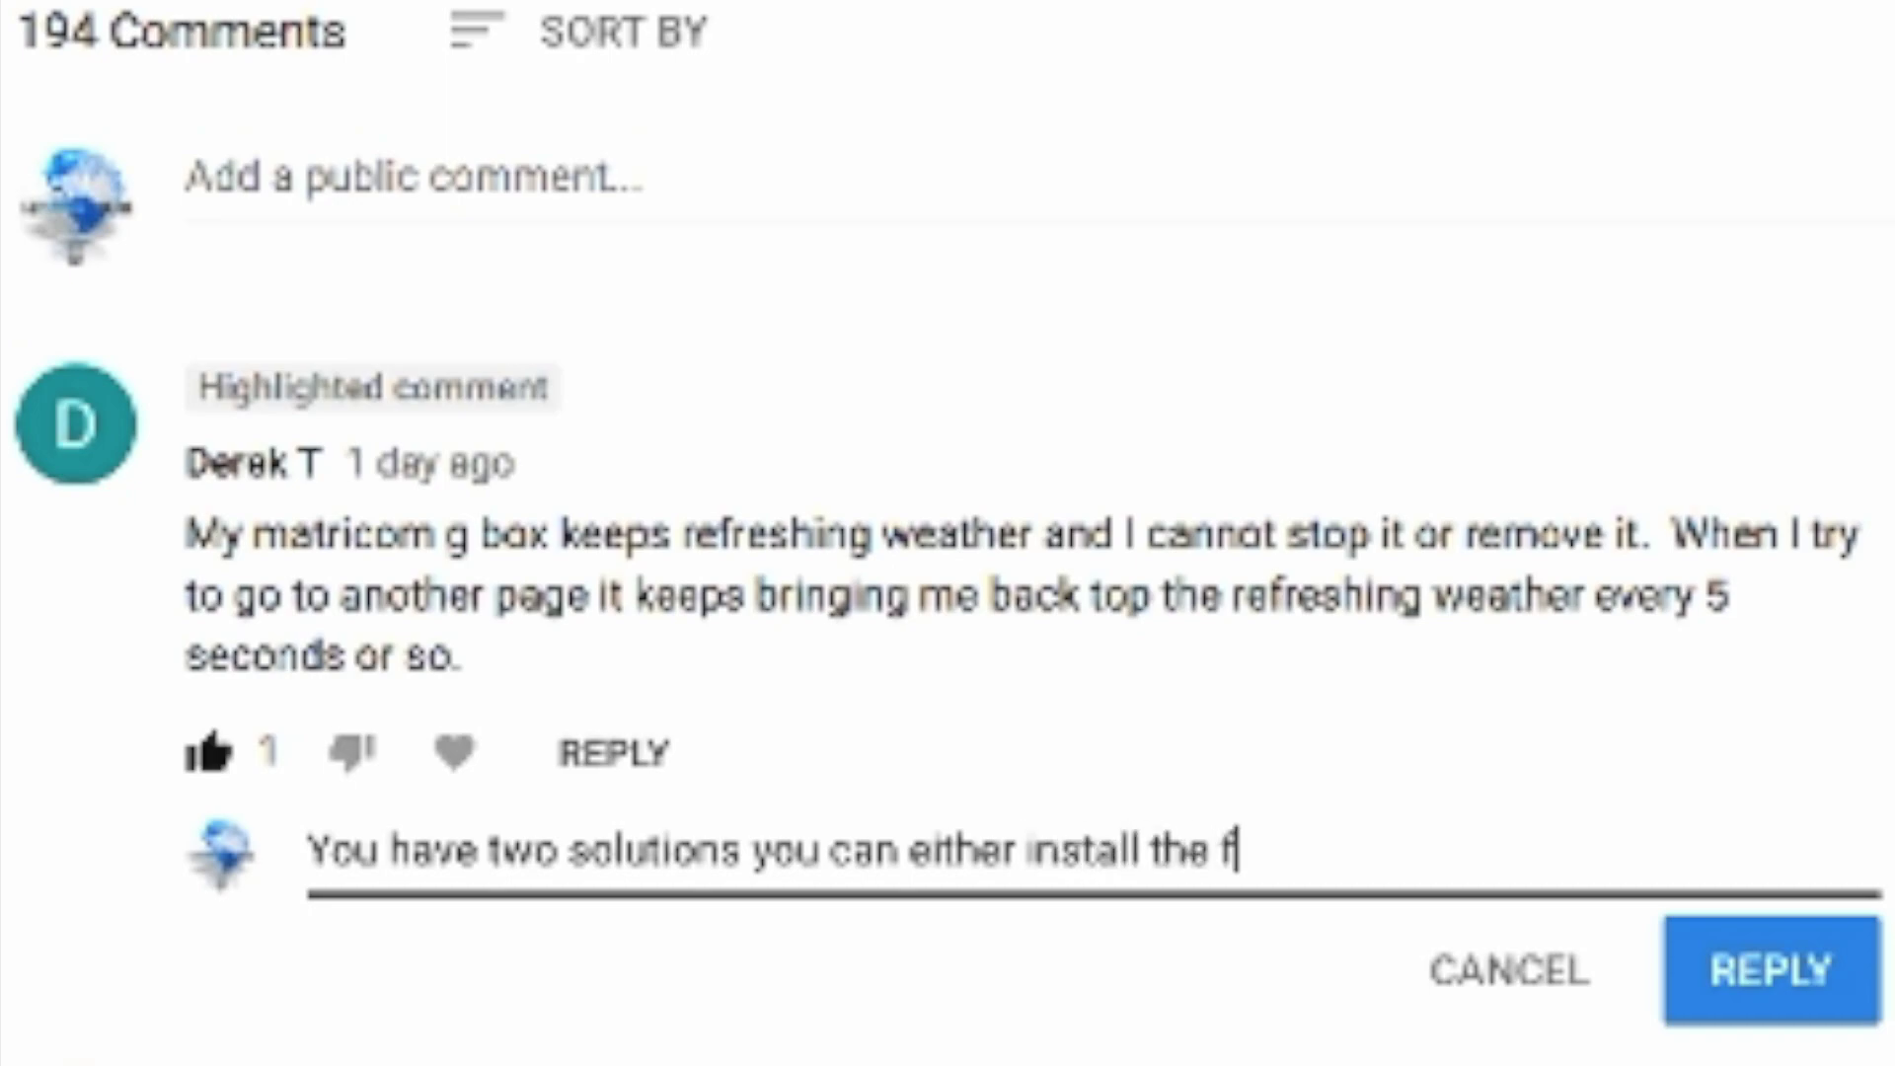
{"action": "type", "text": "irmware from this video or you can easily ju"}
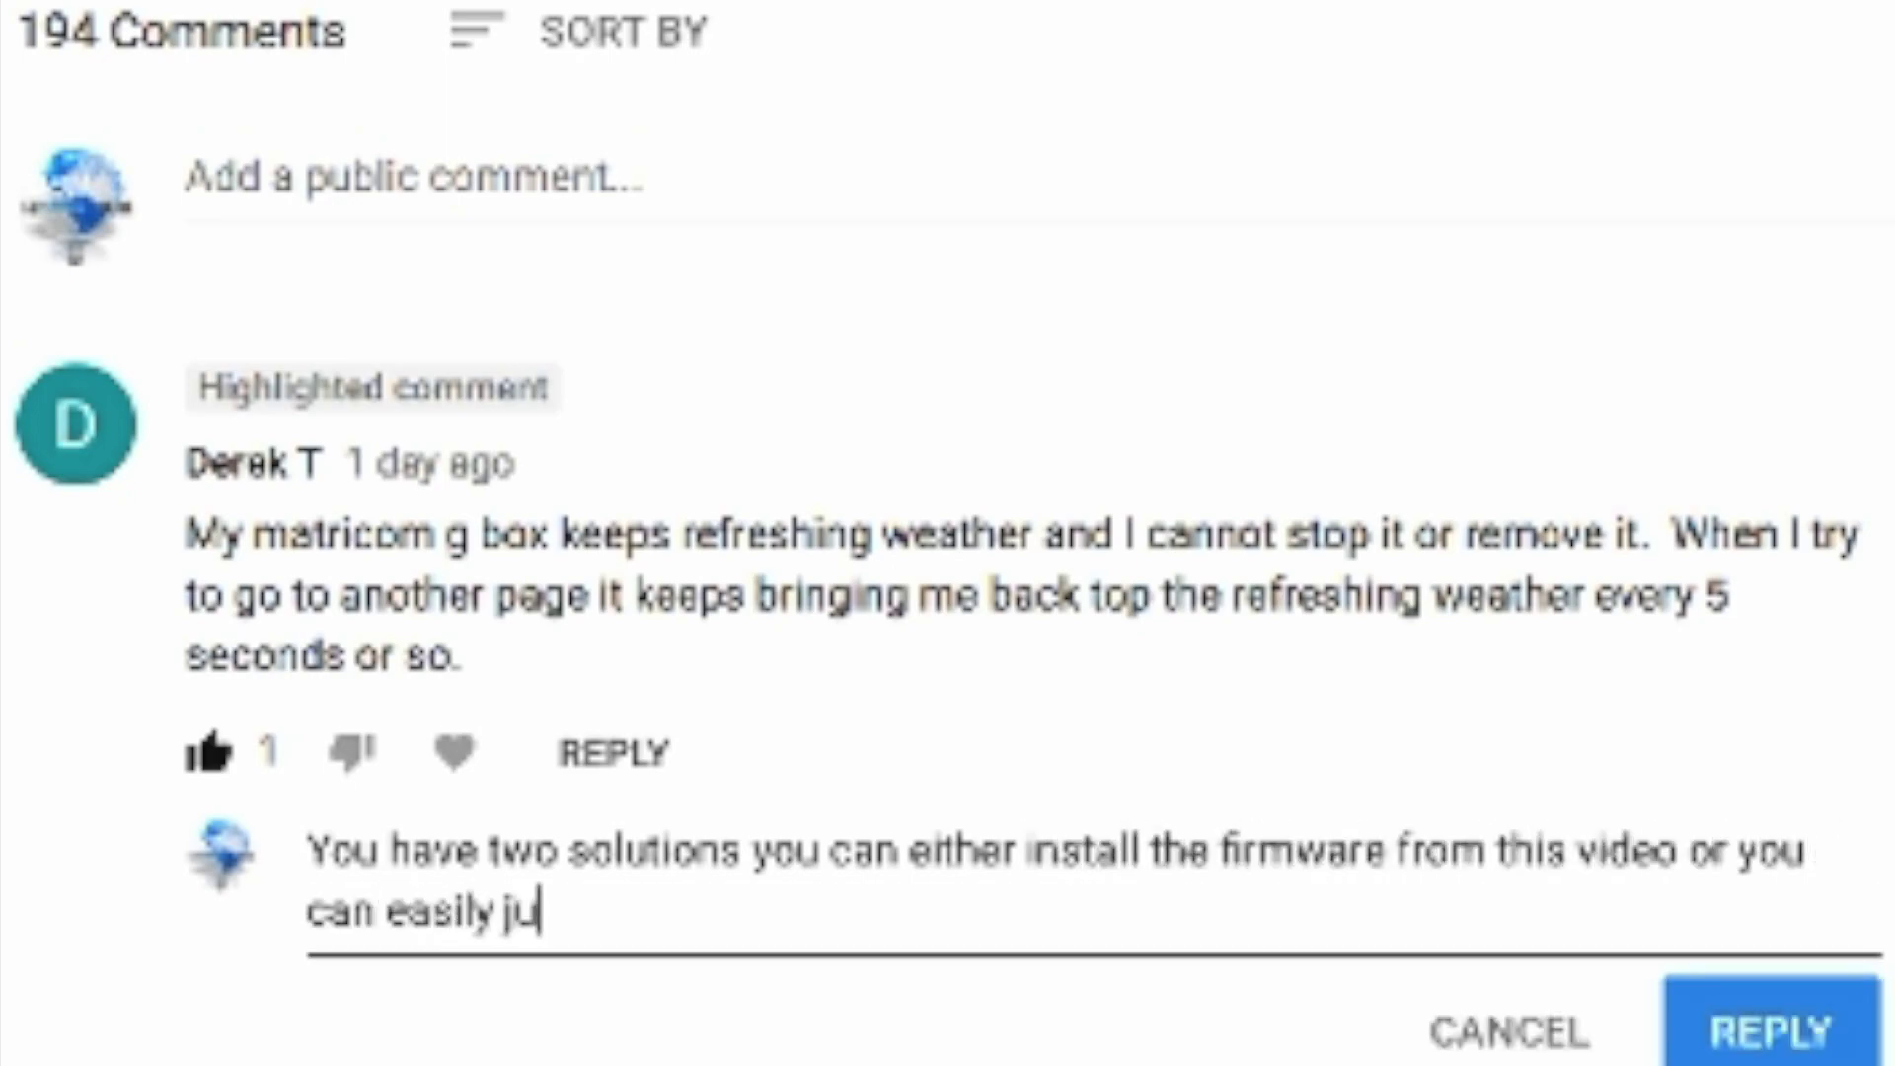
{"action": "type", "text": "st install the nova launcher"}
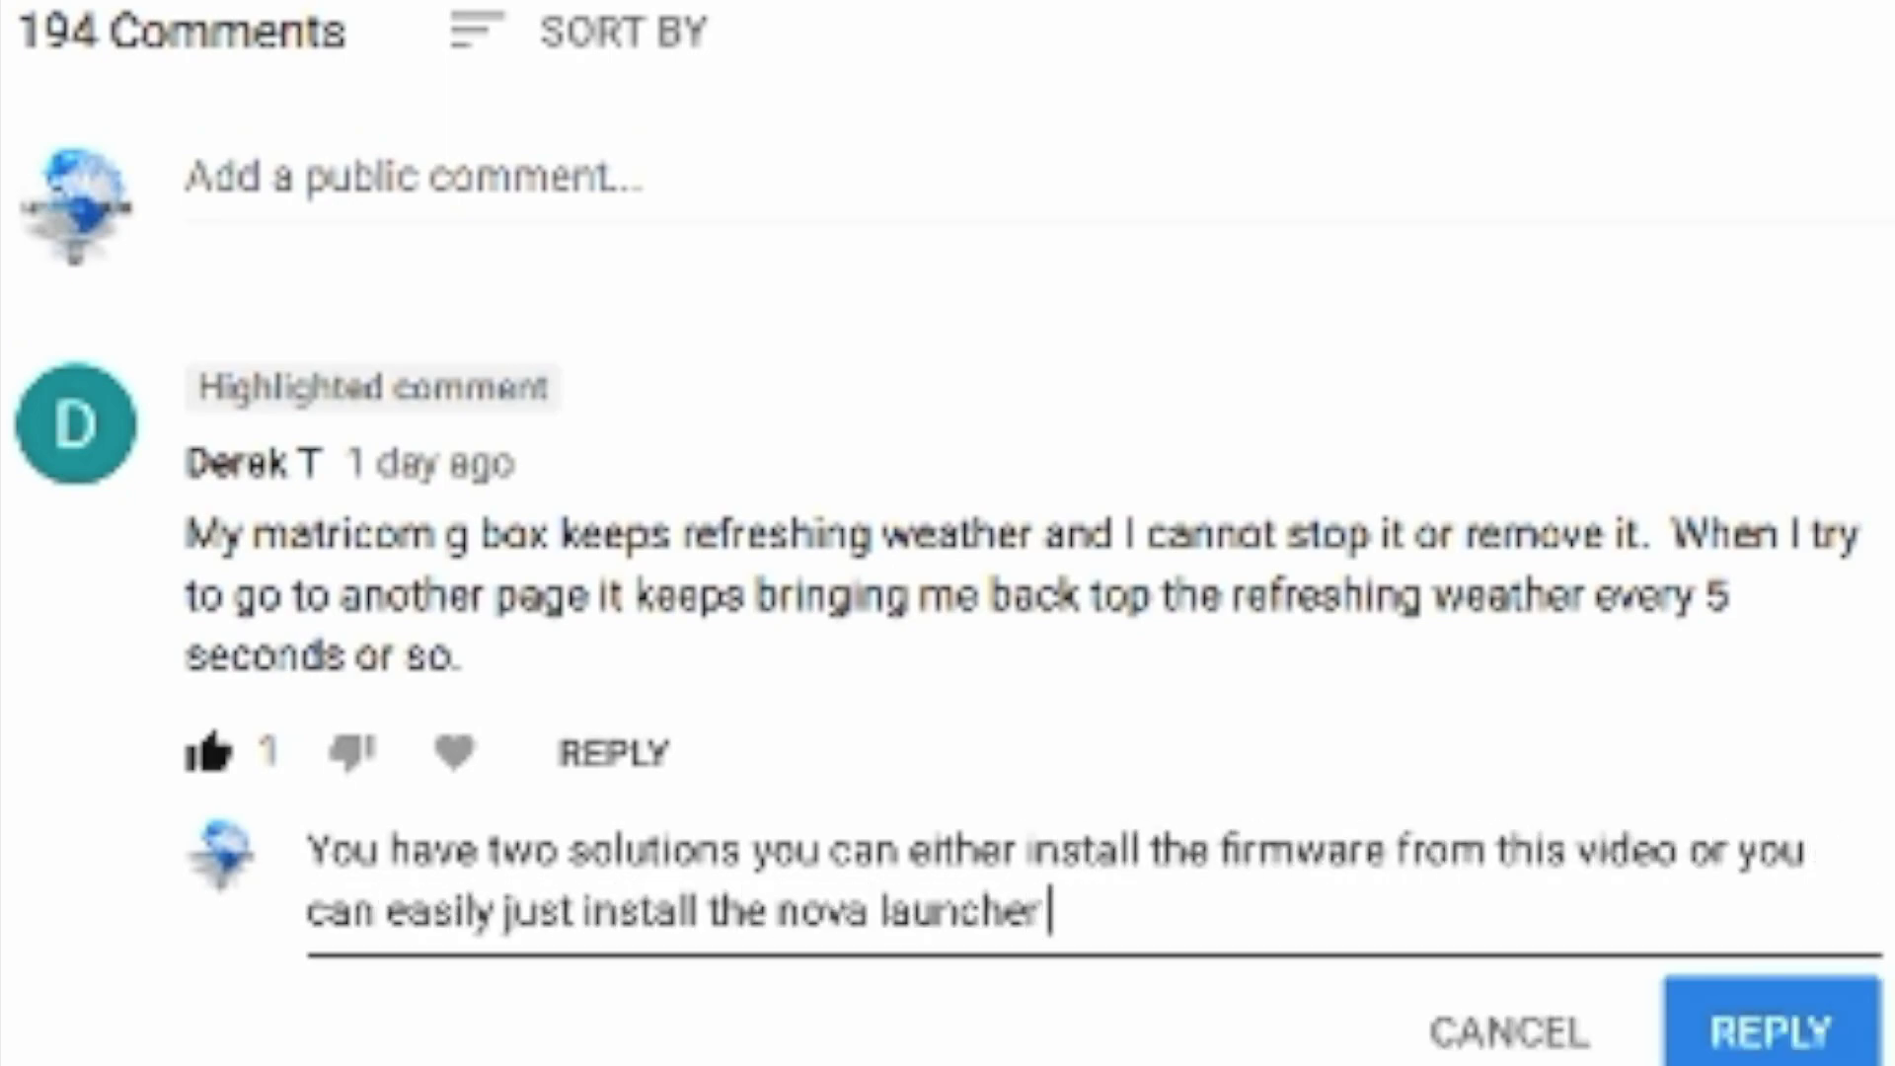
{"action": "type", "text": " and make that your default. I will make a video showing you how to do just"}
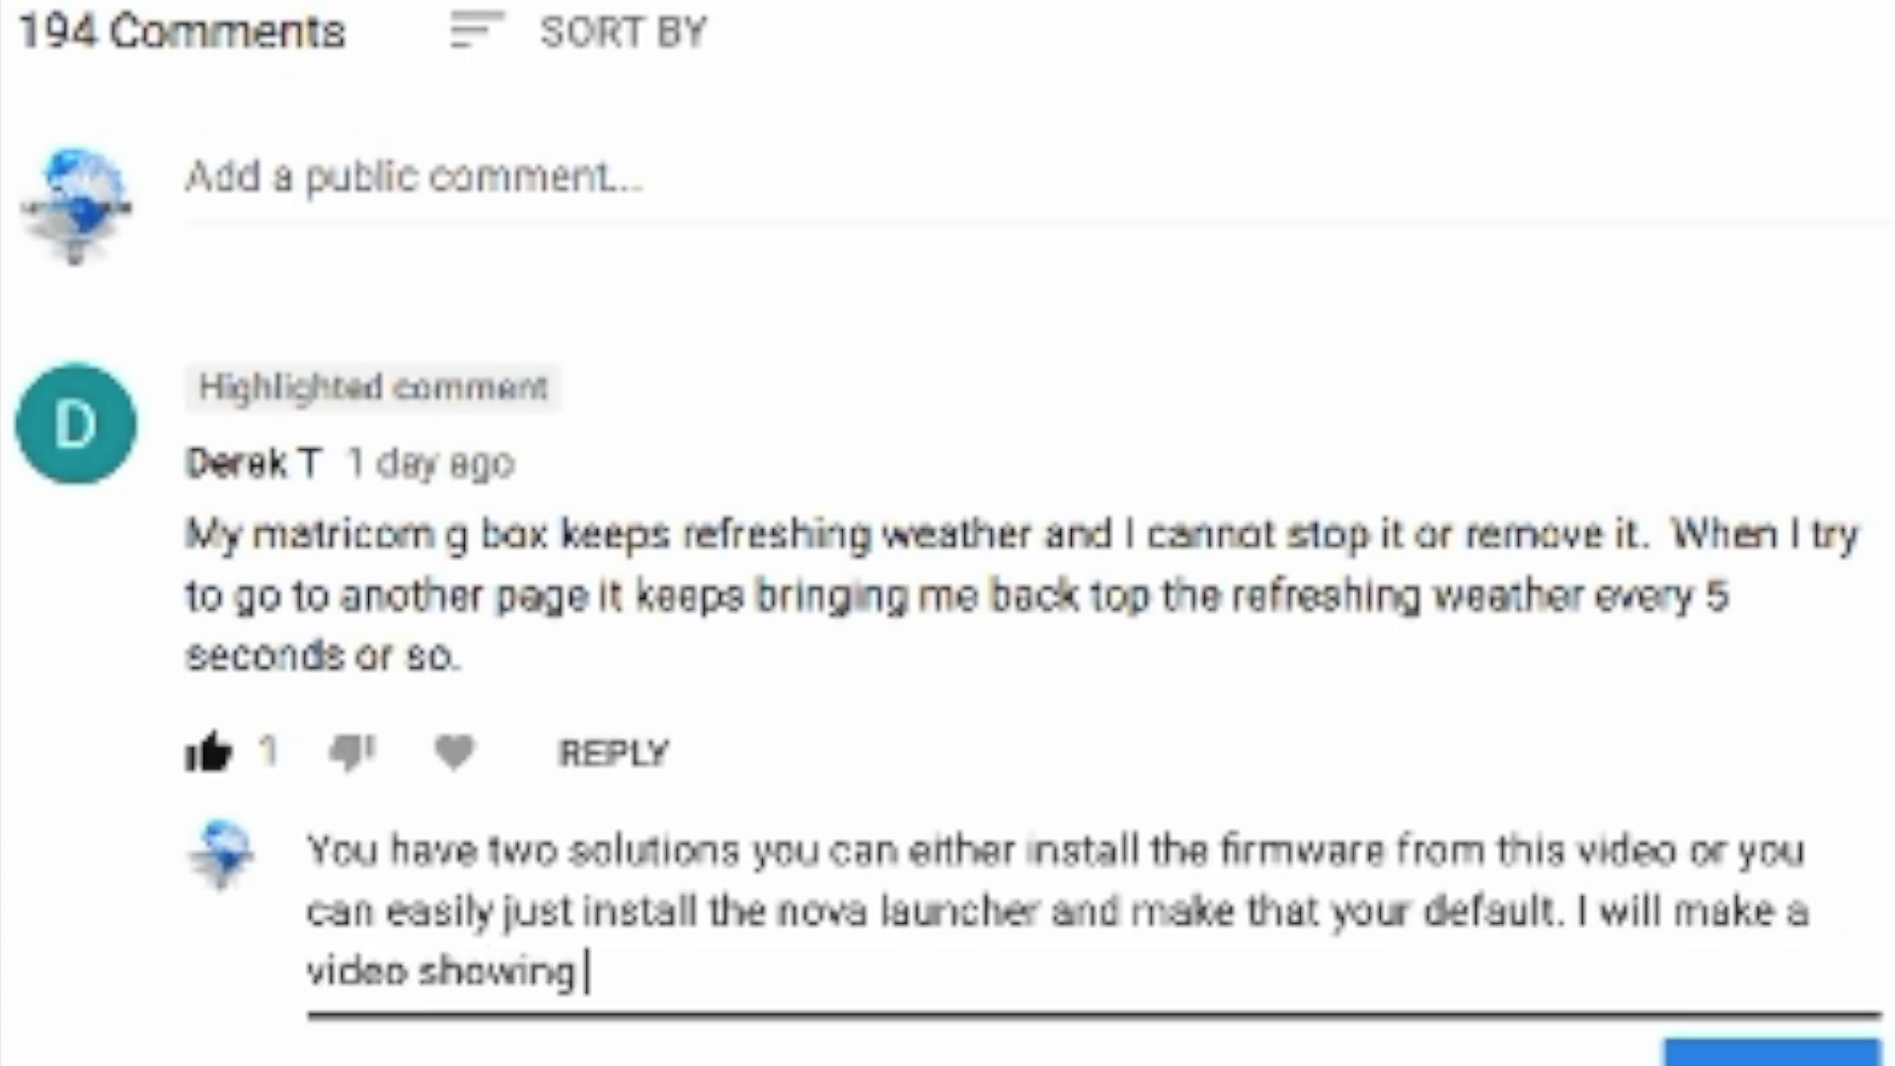
{"action": "type", "text": " that."}
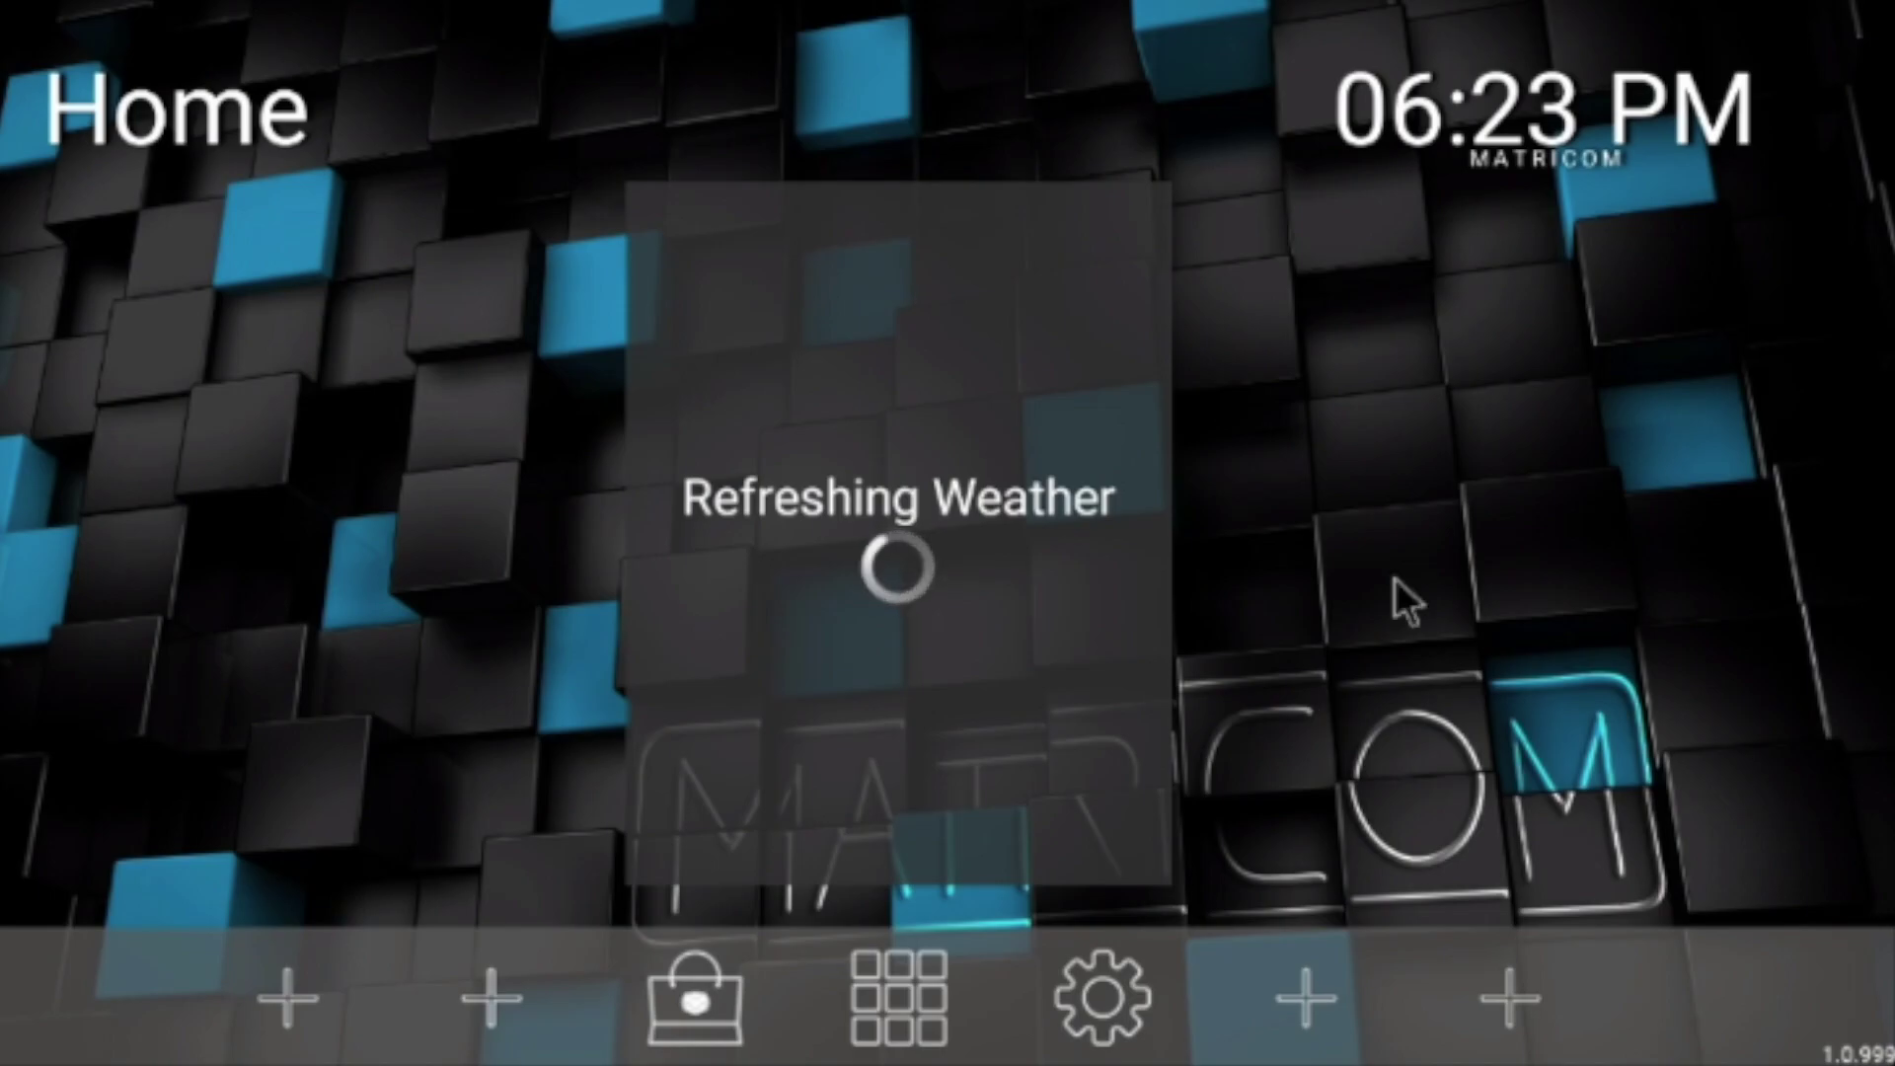
{"action": "left_click", "coordinate": [916, 992]}
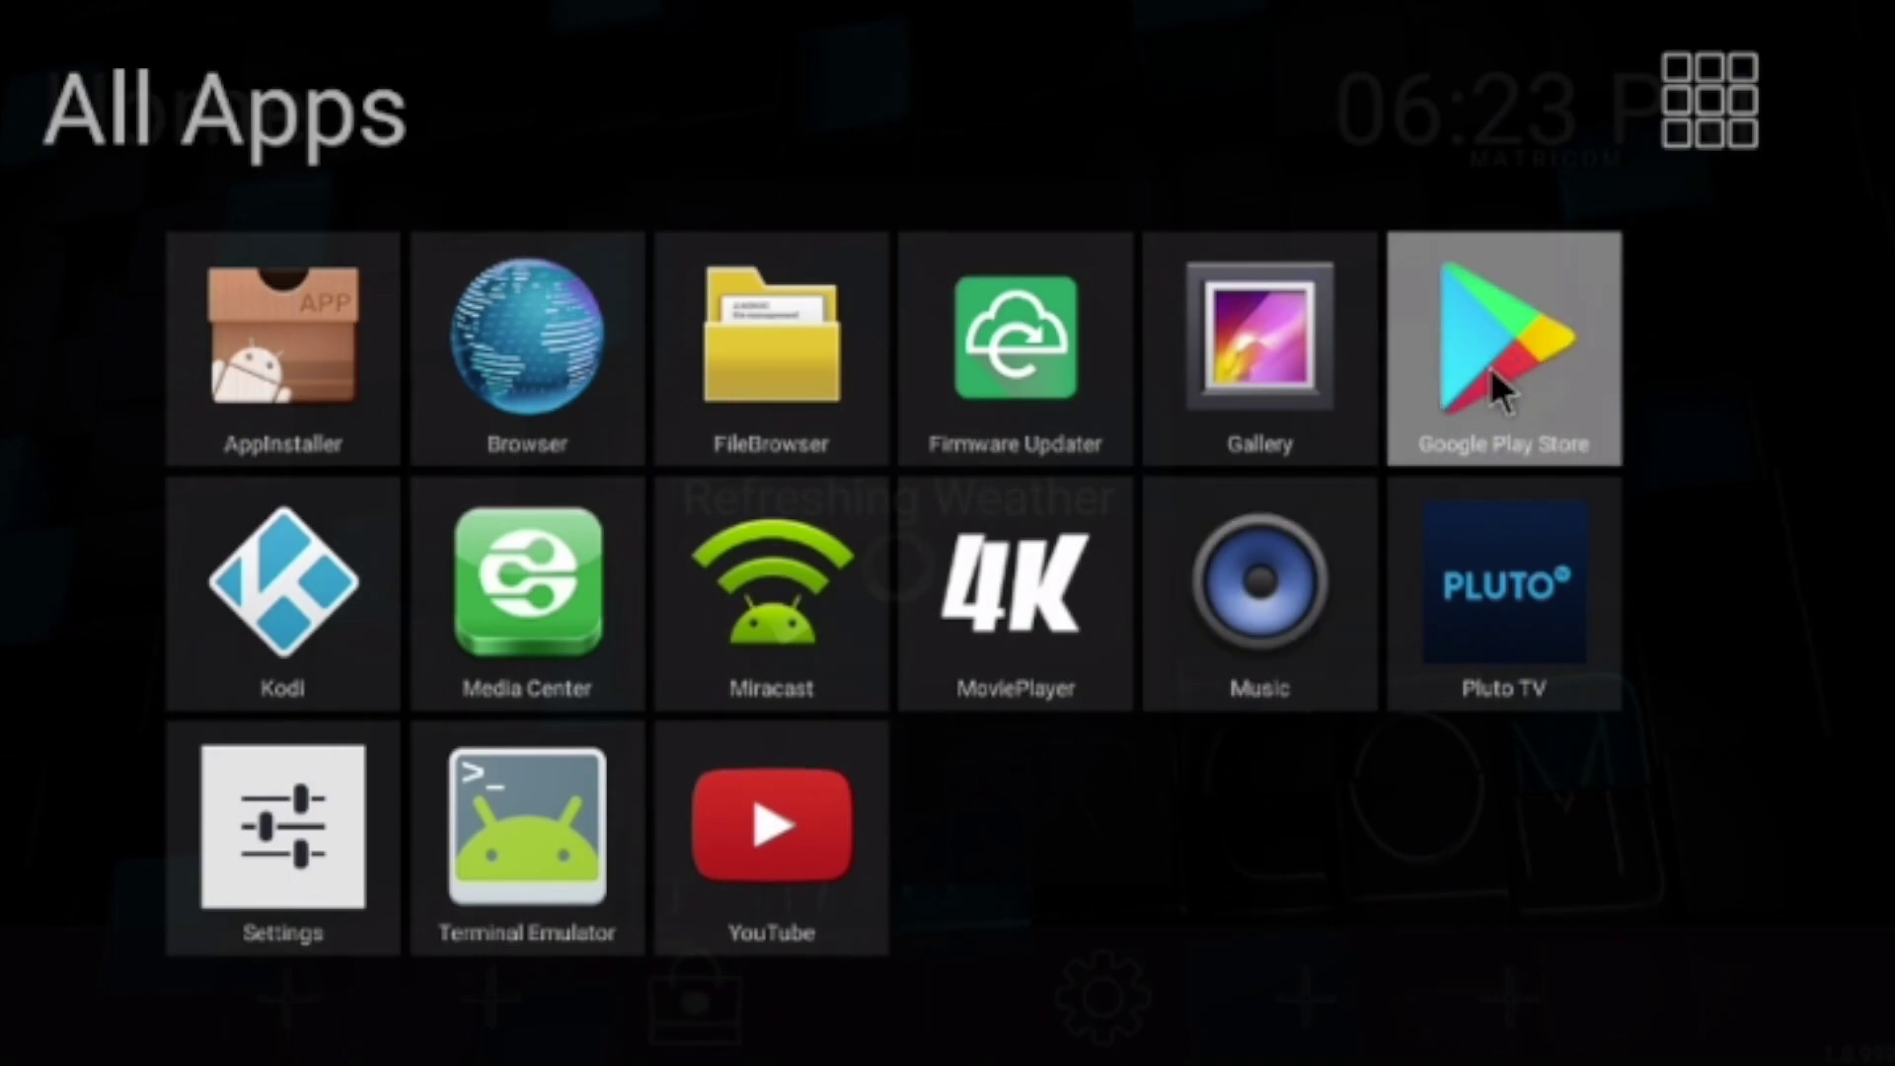
Launch Google Play Store, sign in with the Google account e-mail and password, and accept the terms
{"action": "left_click", "coordinate": [1486, 375]}
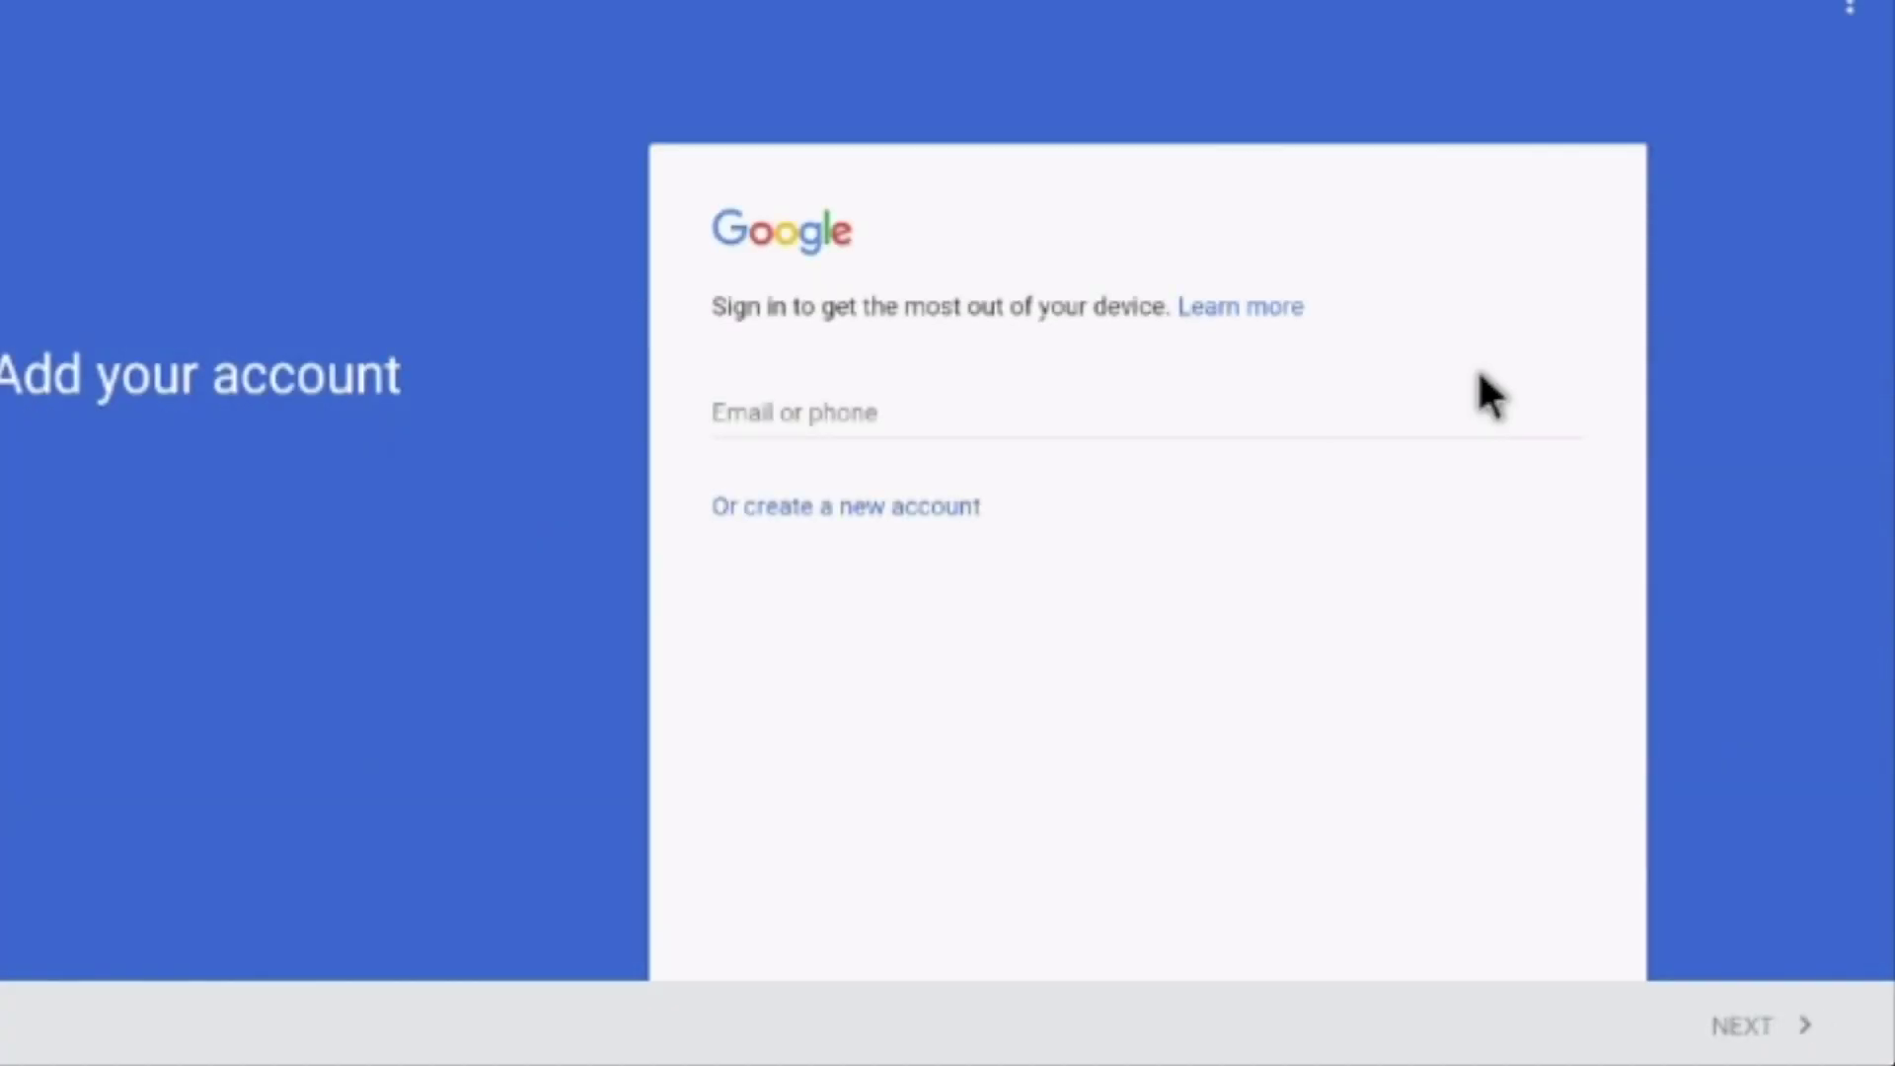
{"action": "left_click", "coordinate": [789, 413]}
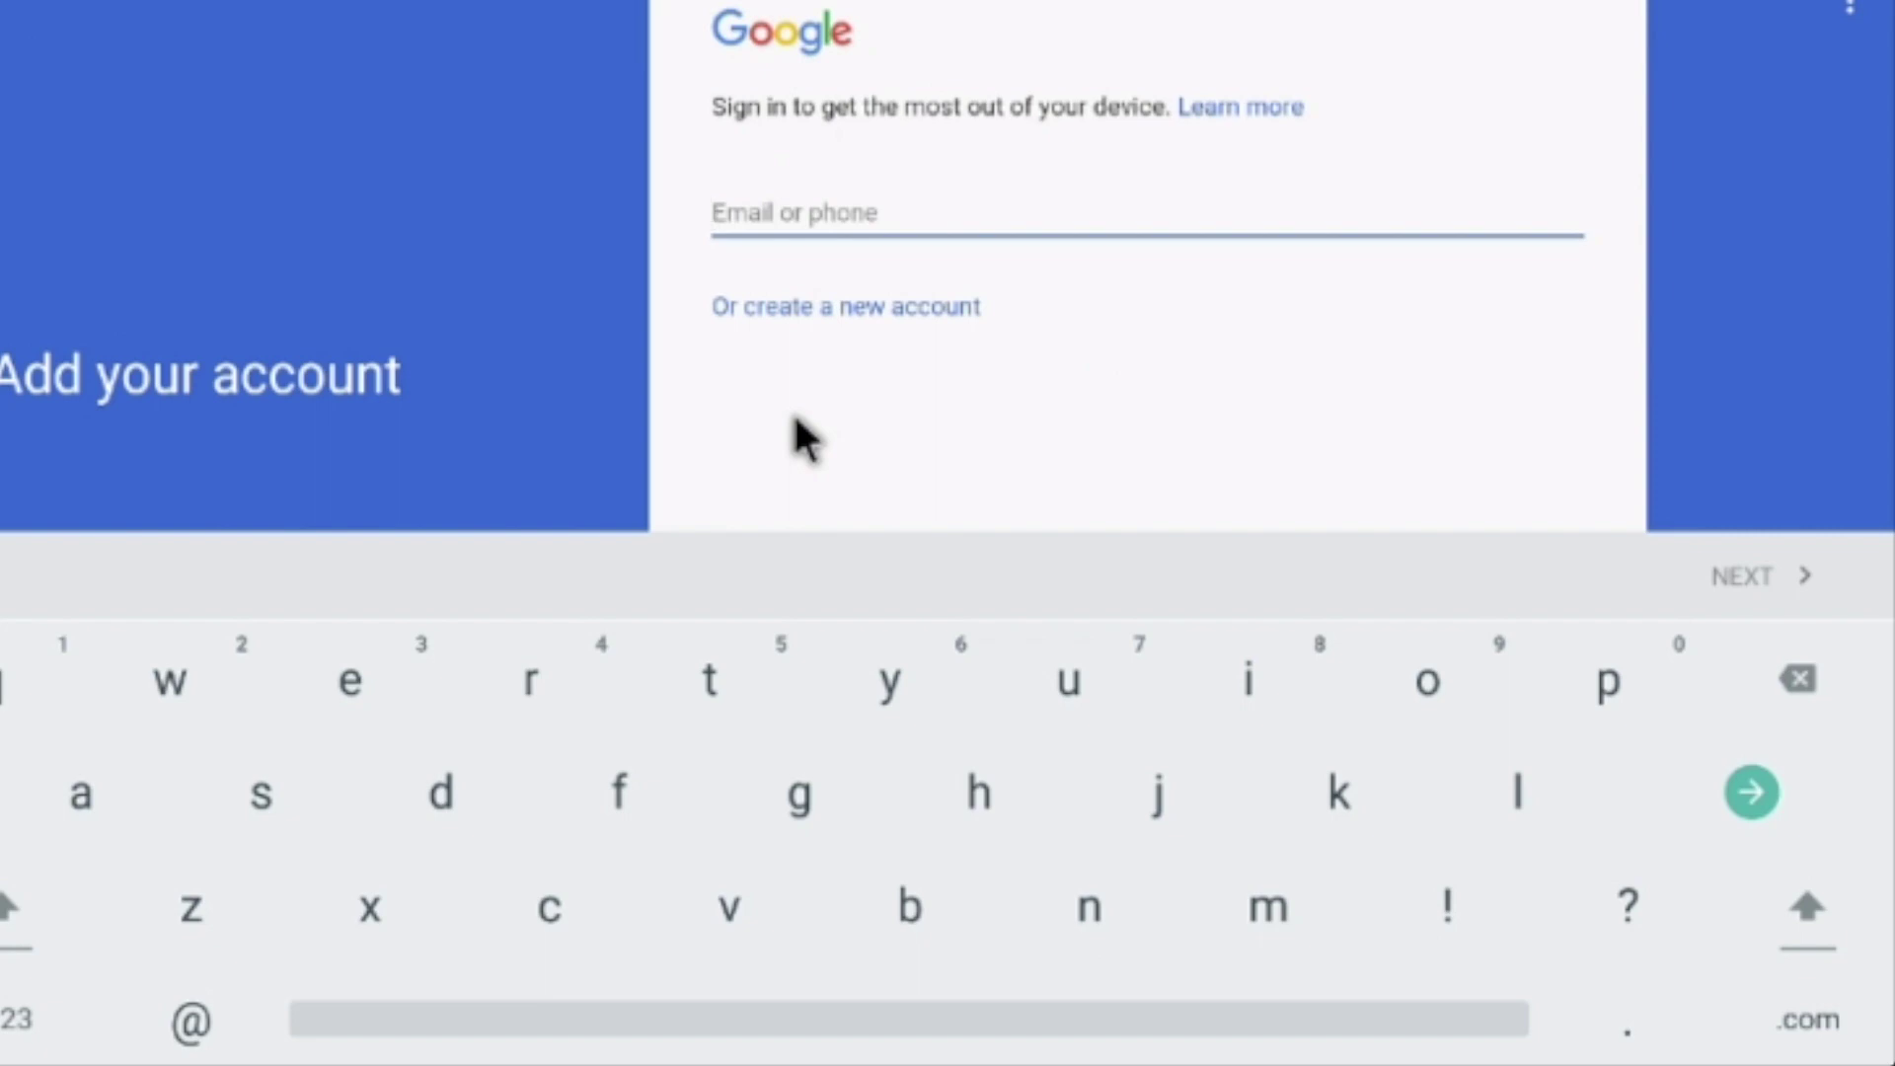
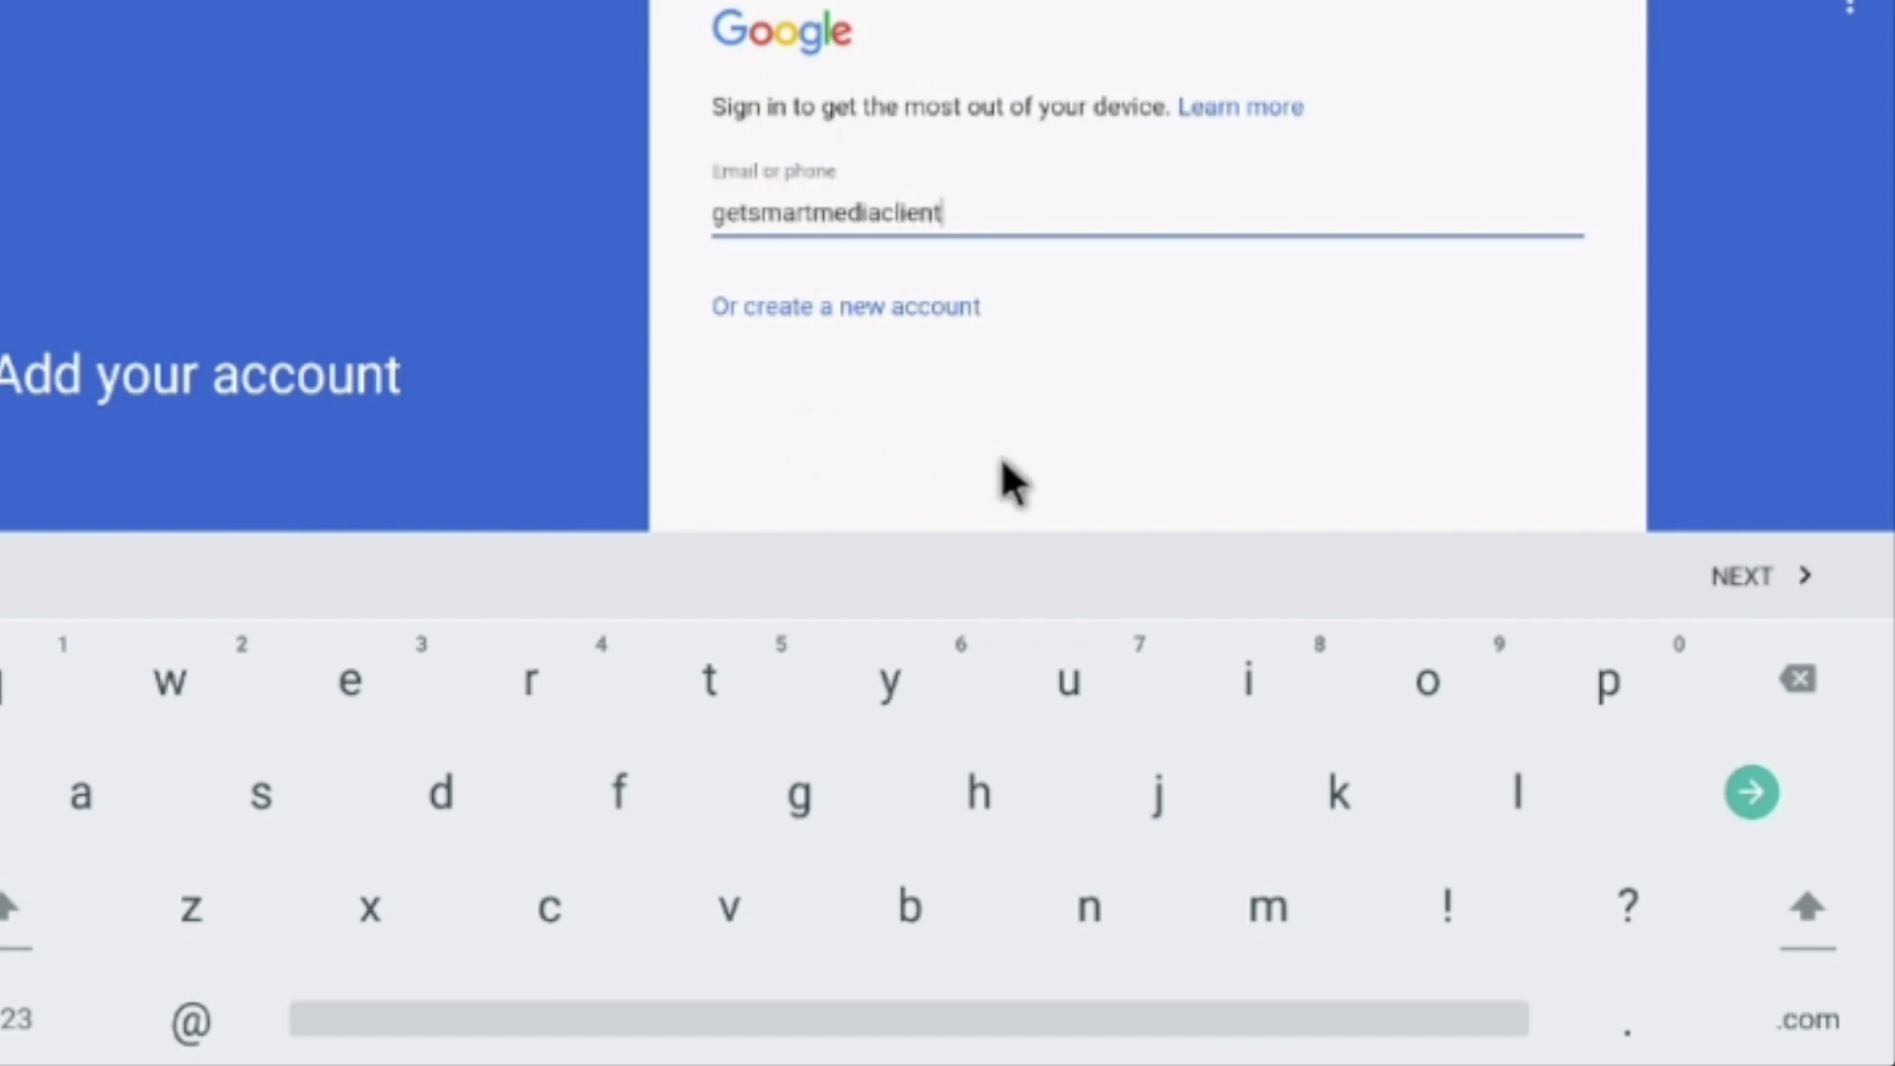
{"action": "key", "text": "Return"}
{"action": "type", "text": "l"}
{"action": "key", "text": "BackSpace"}
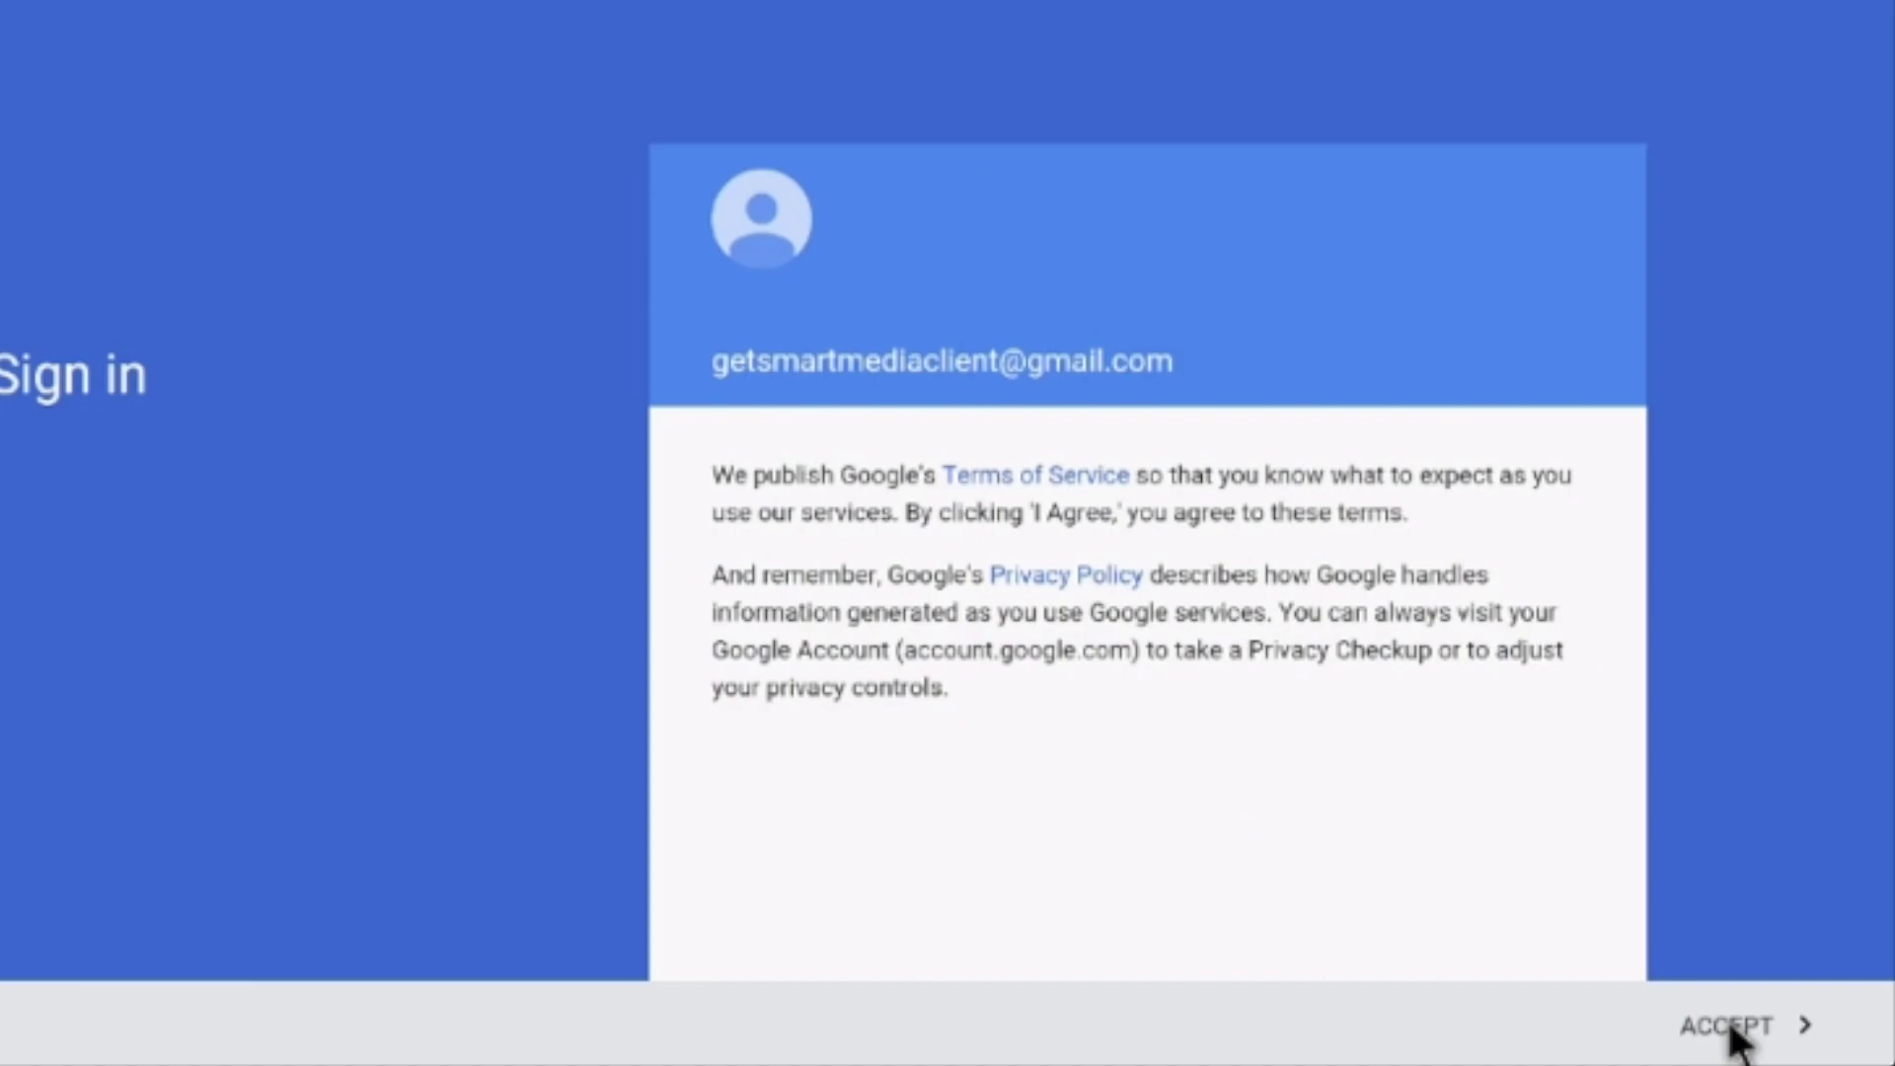
{"action": "left_click", "coordinate": [1733, 1031]}
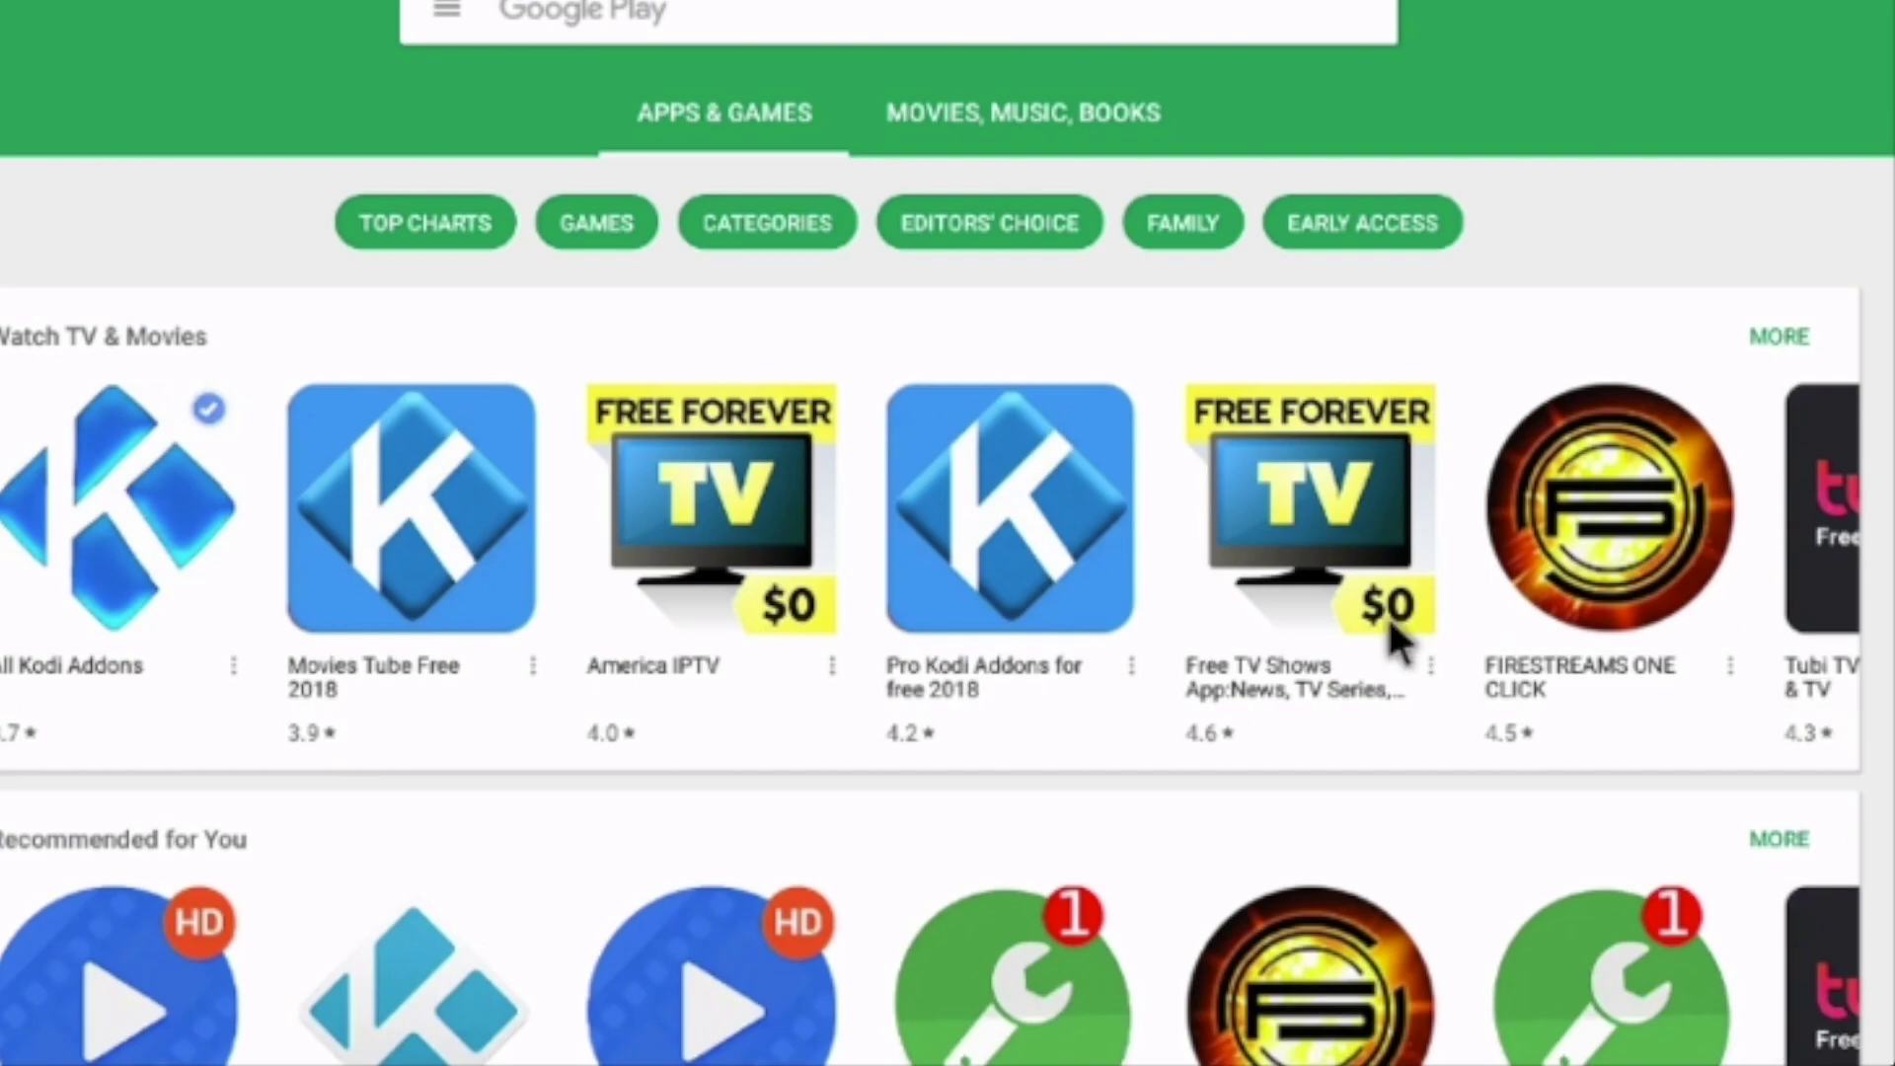
Search the Play Store for 'nova launcher' and install it, granting the requested permissions
{"action": "left_click", "coordinate": [589, 6]}
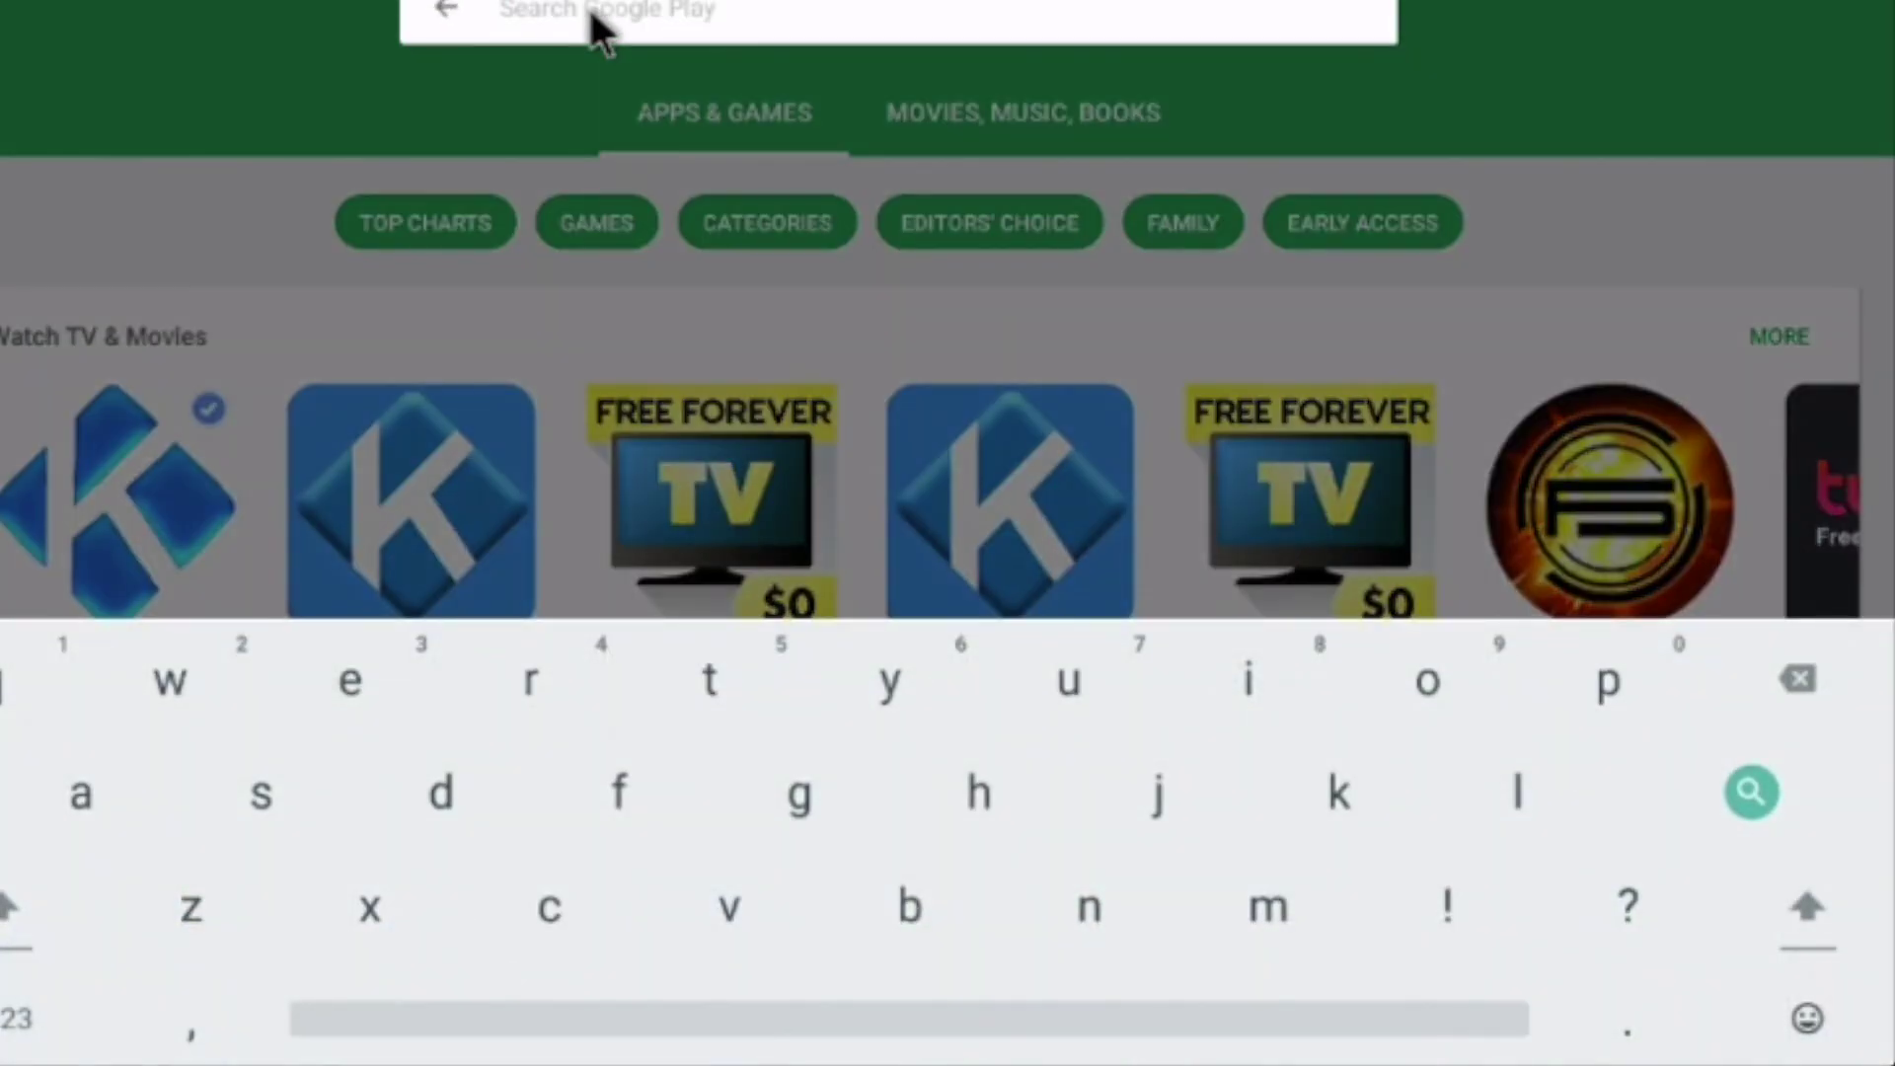
{"action": "left_click", "coordinate": [628, 68]}
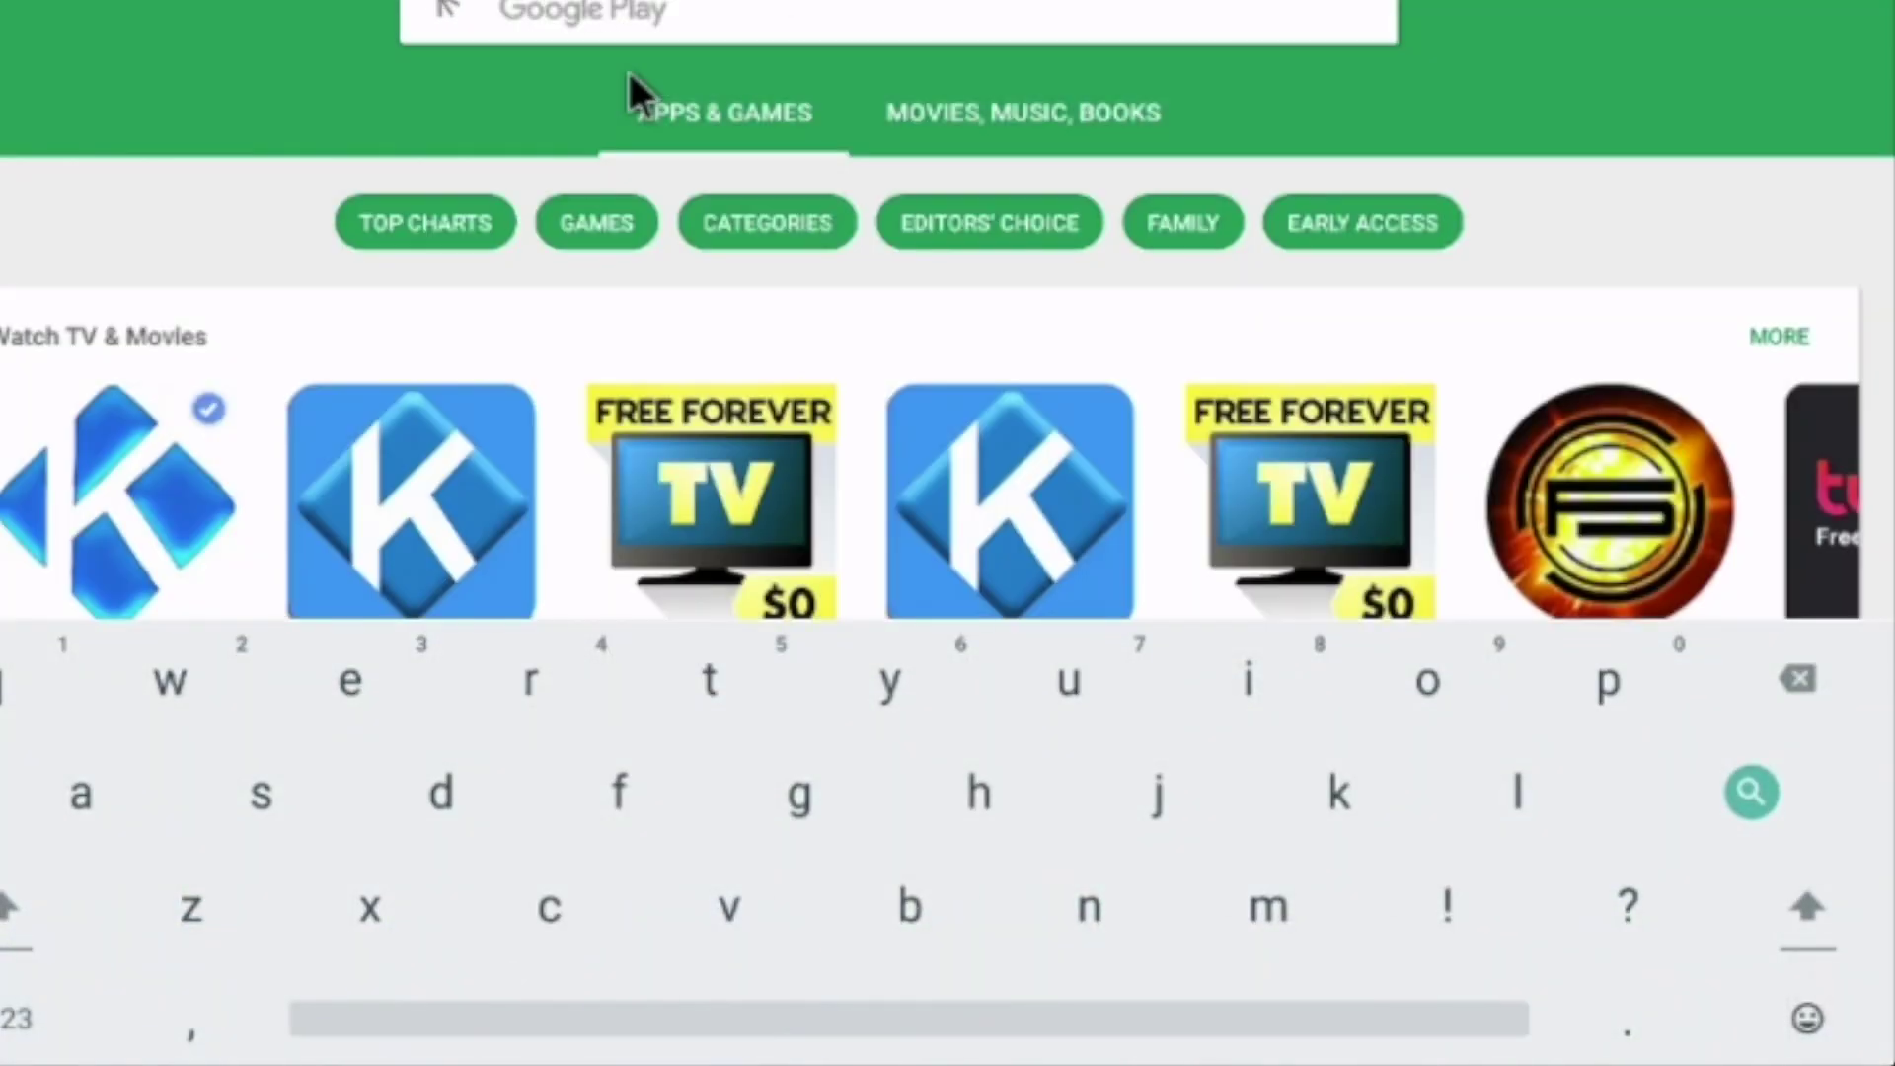
{"action": "left_click", "coordinate": [584, 8]}
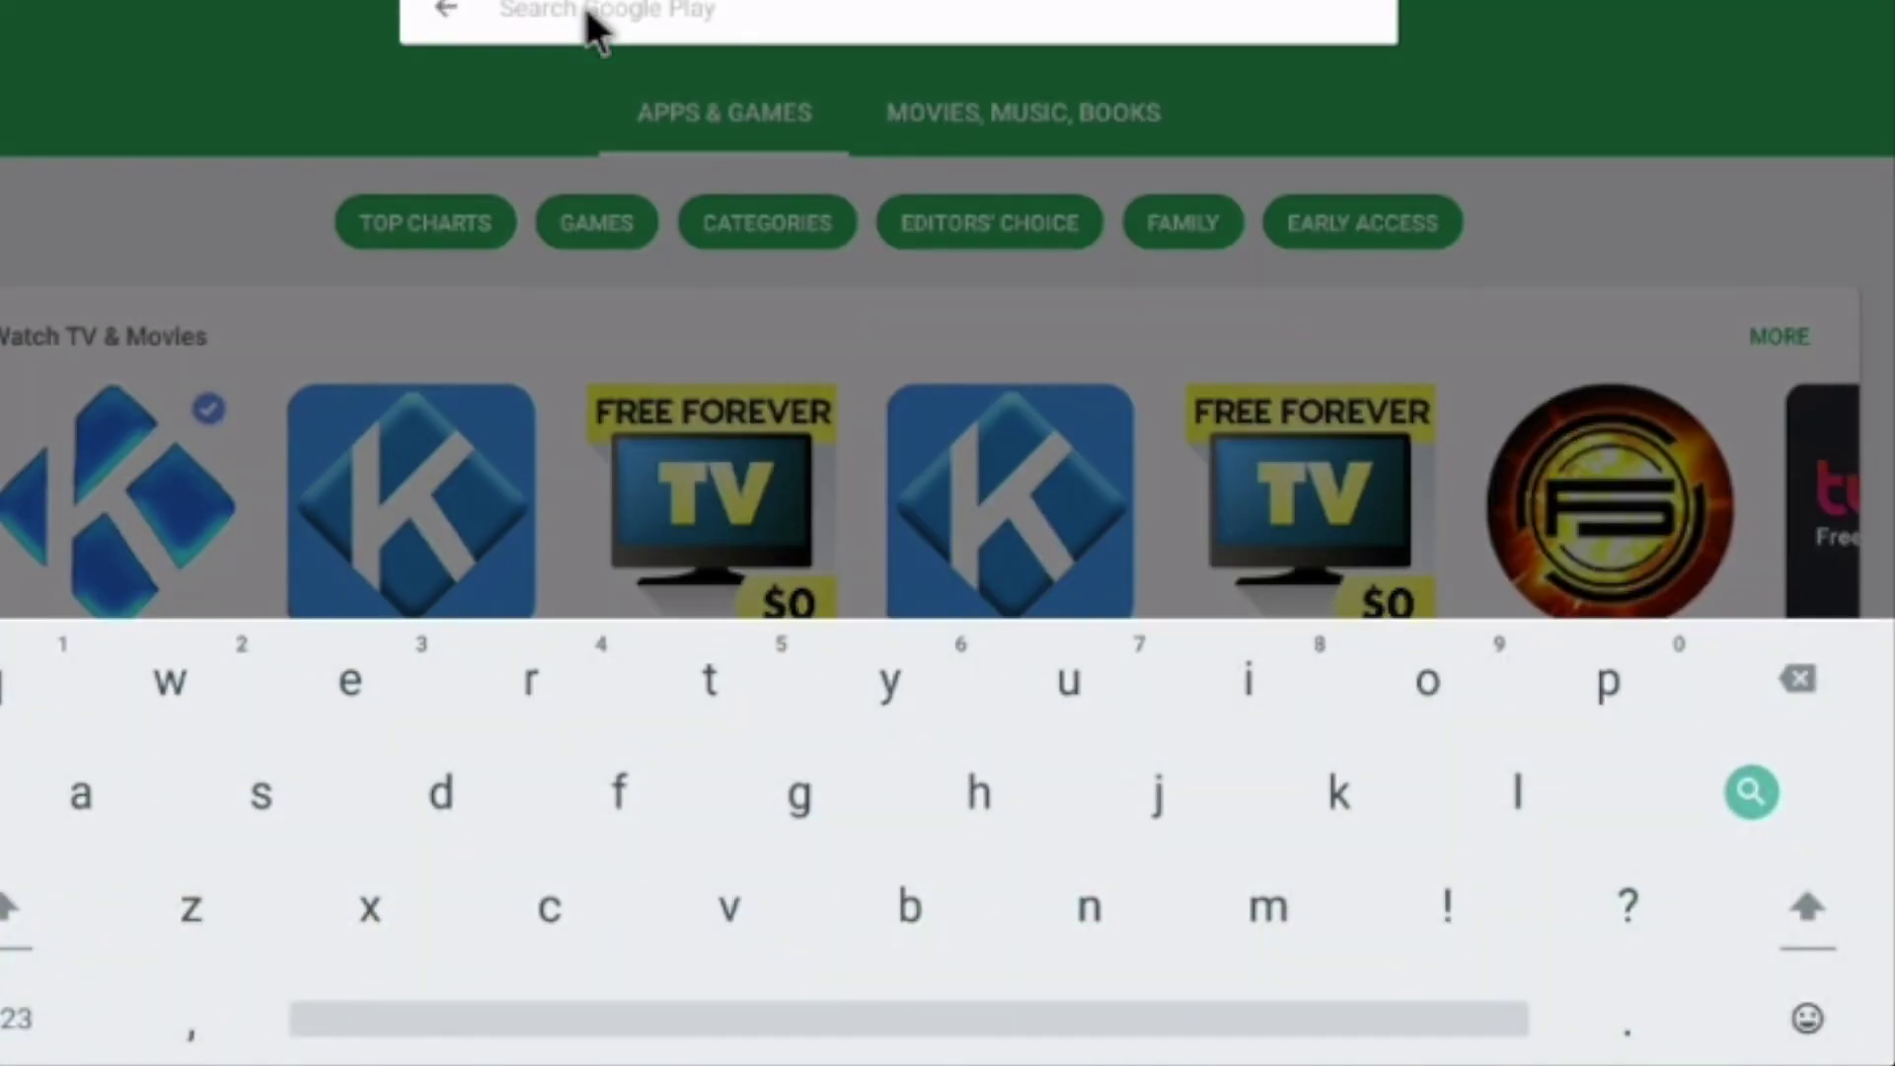
{"action": "type", "text": "nova lau"}
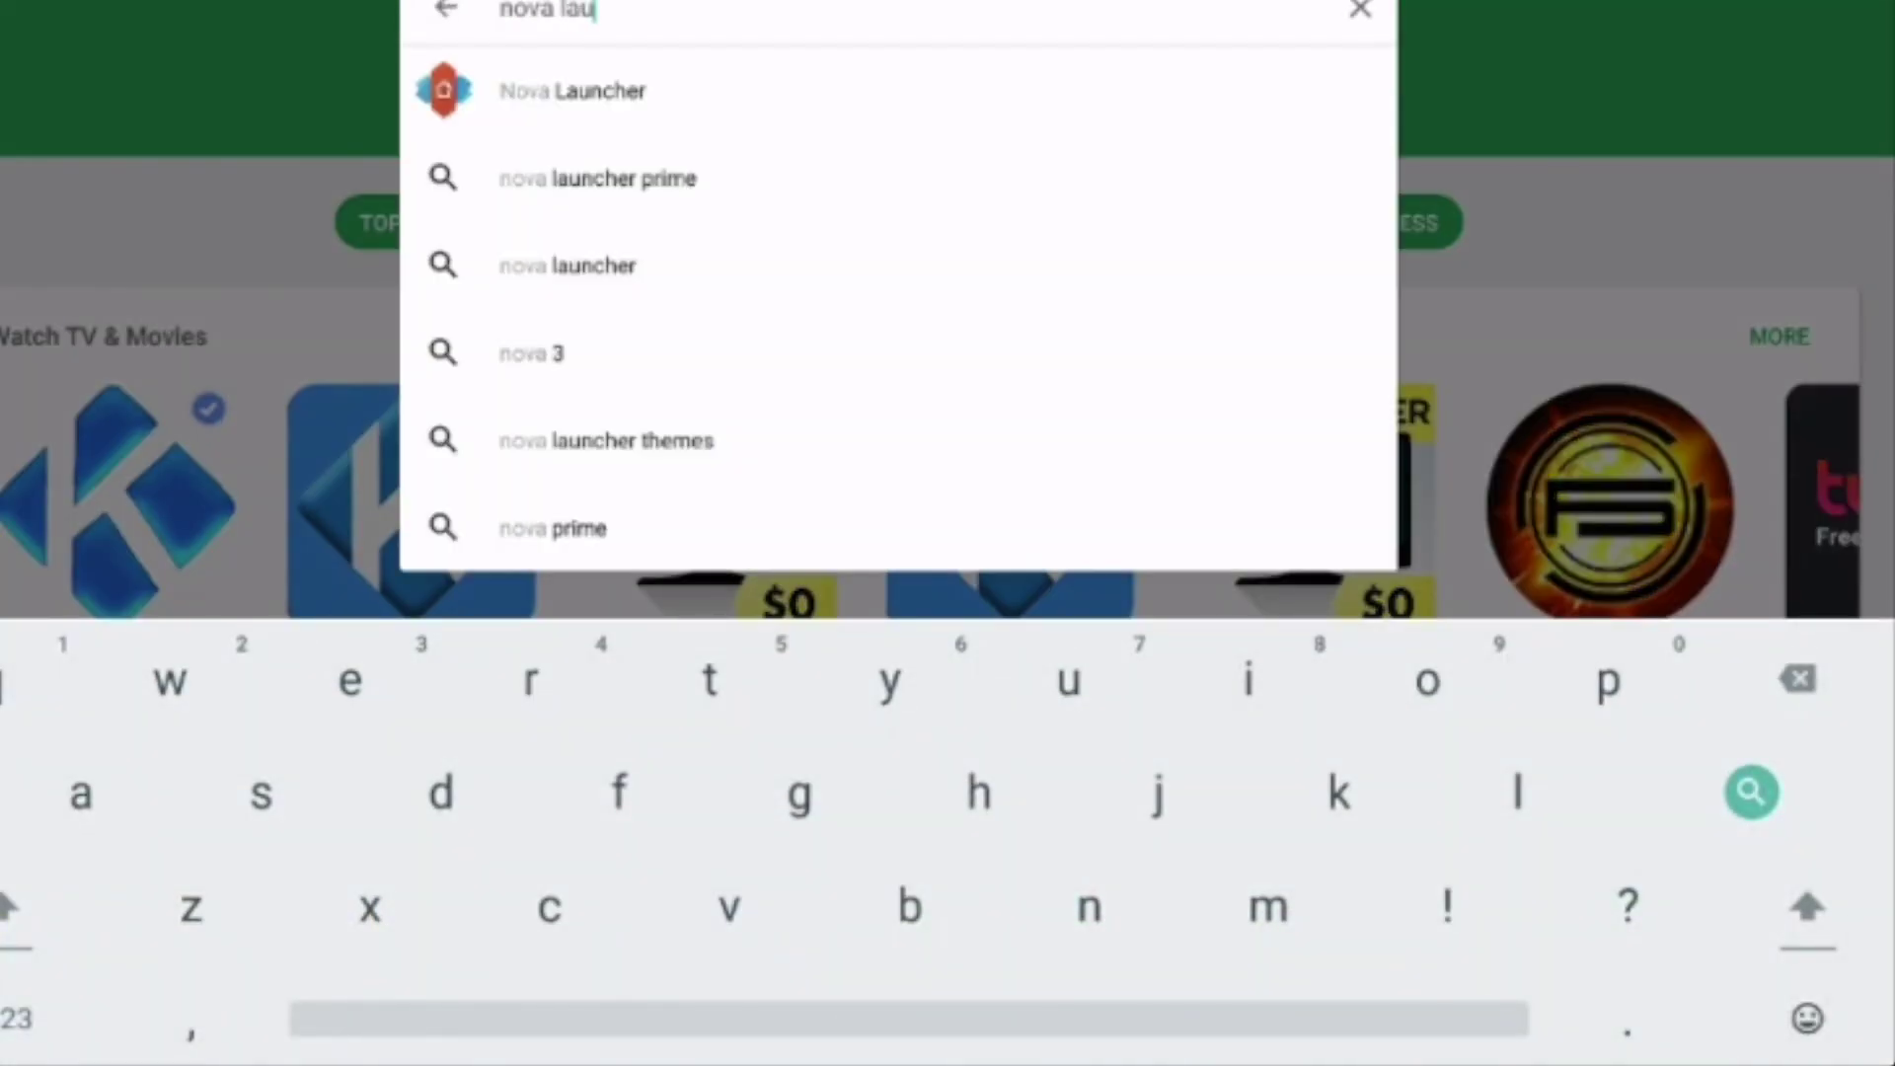
{"action": "type", "text": "ncher"}
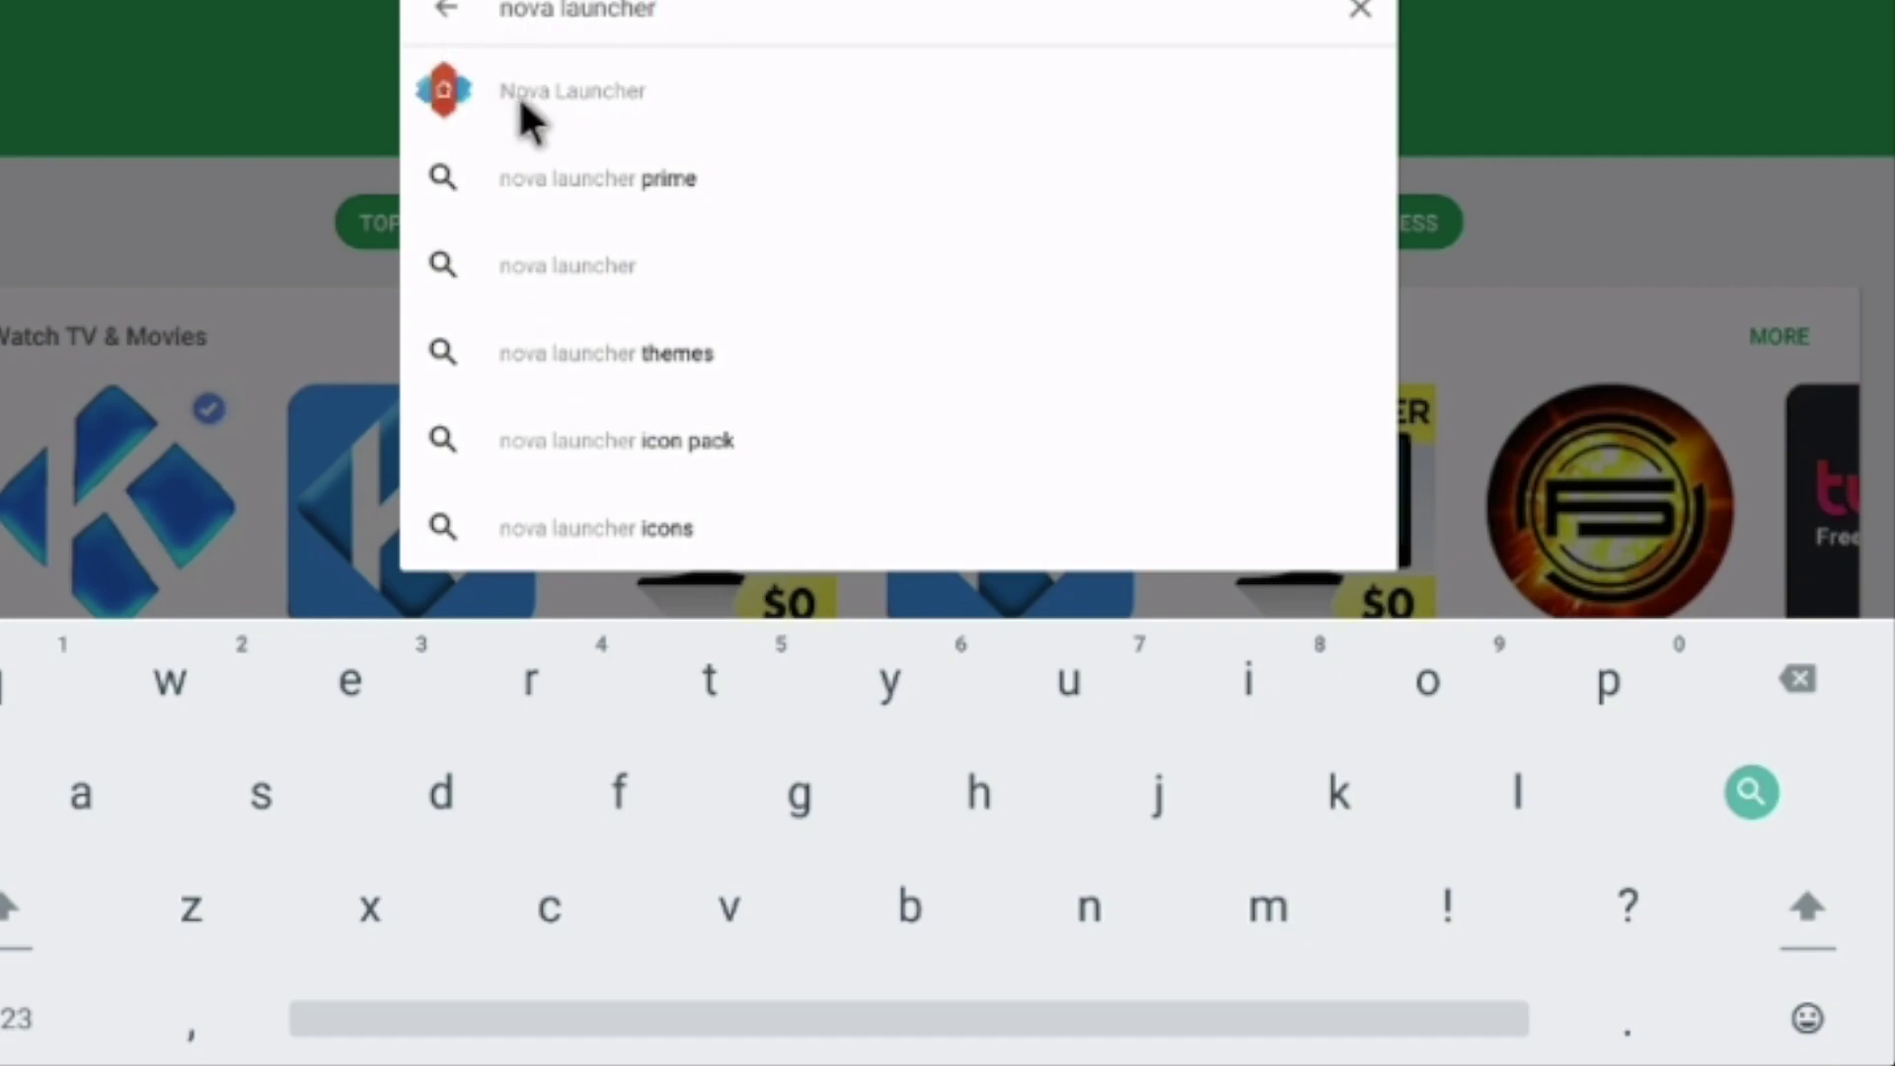
{"action": "left_click", "coordinate": [584, 88]}
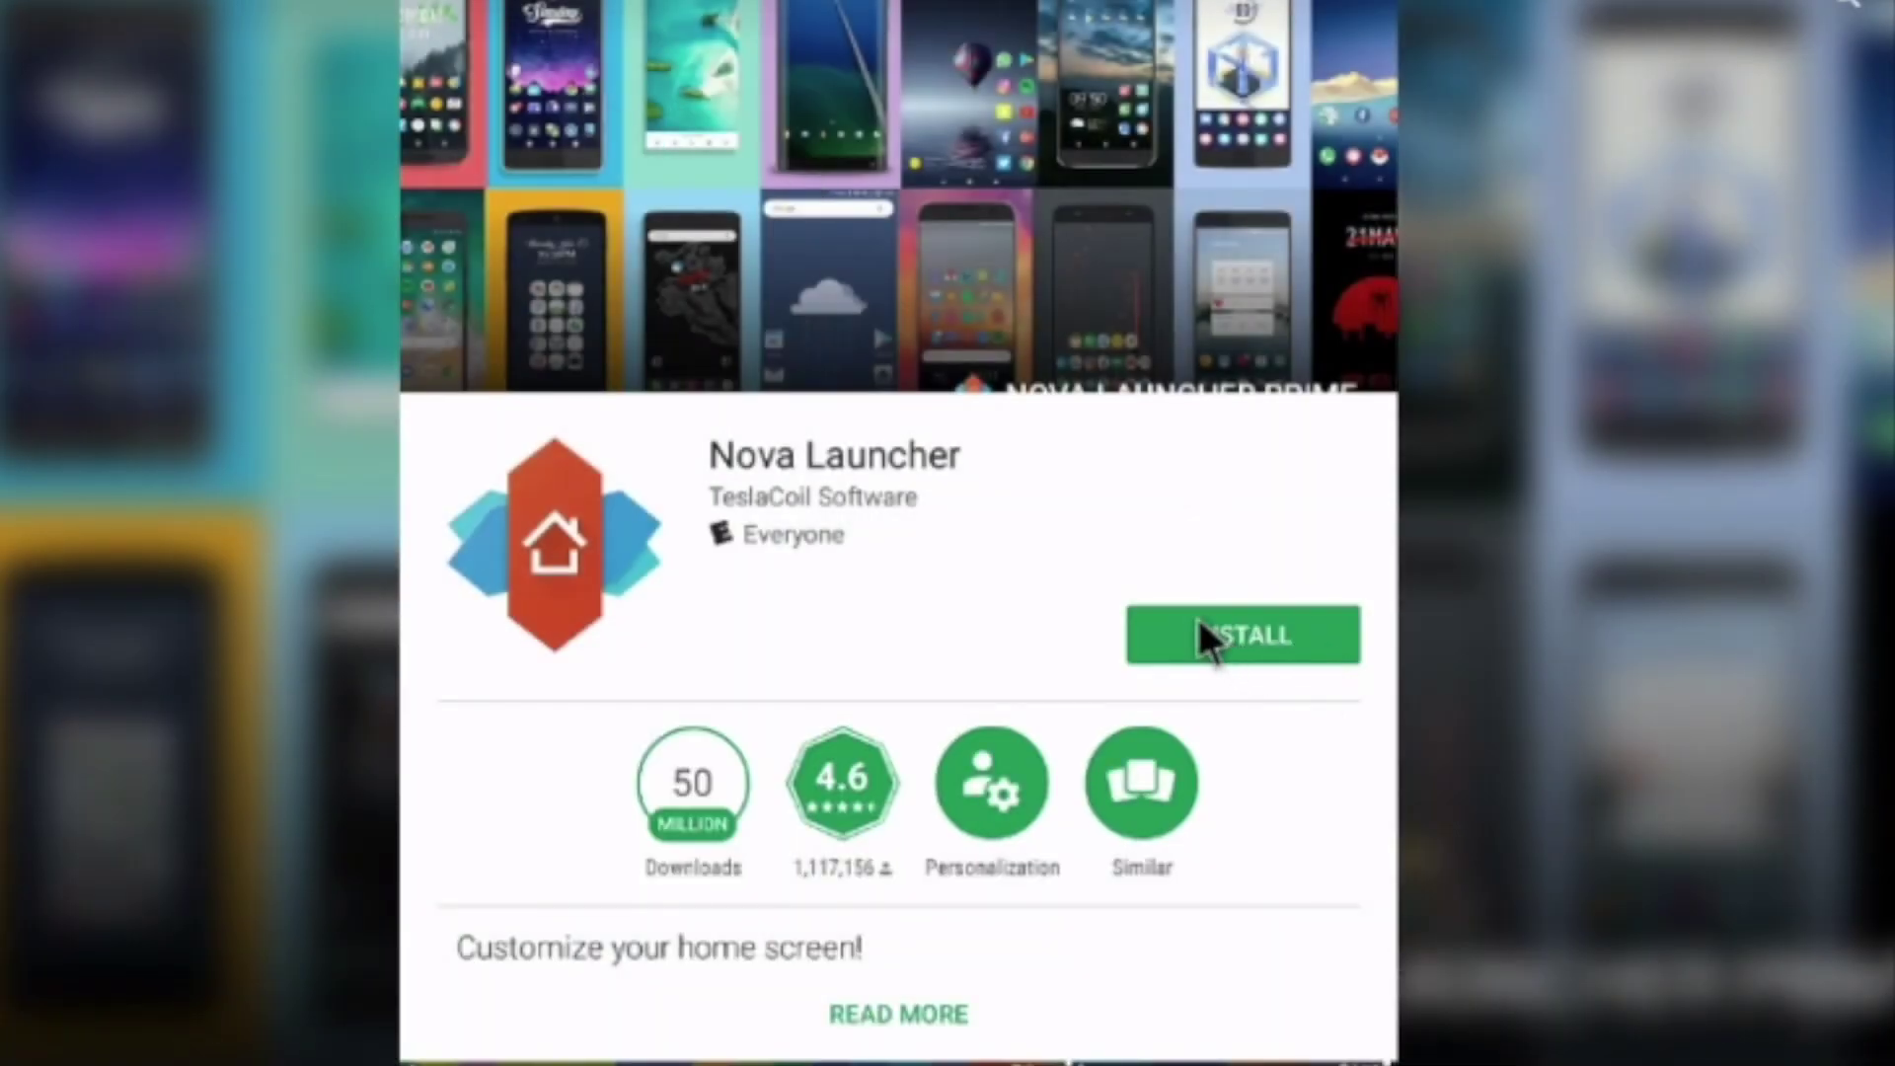
{"action": "left_click", "coordinate": [1200, 622]}
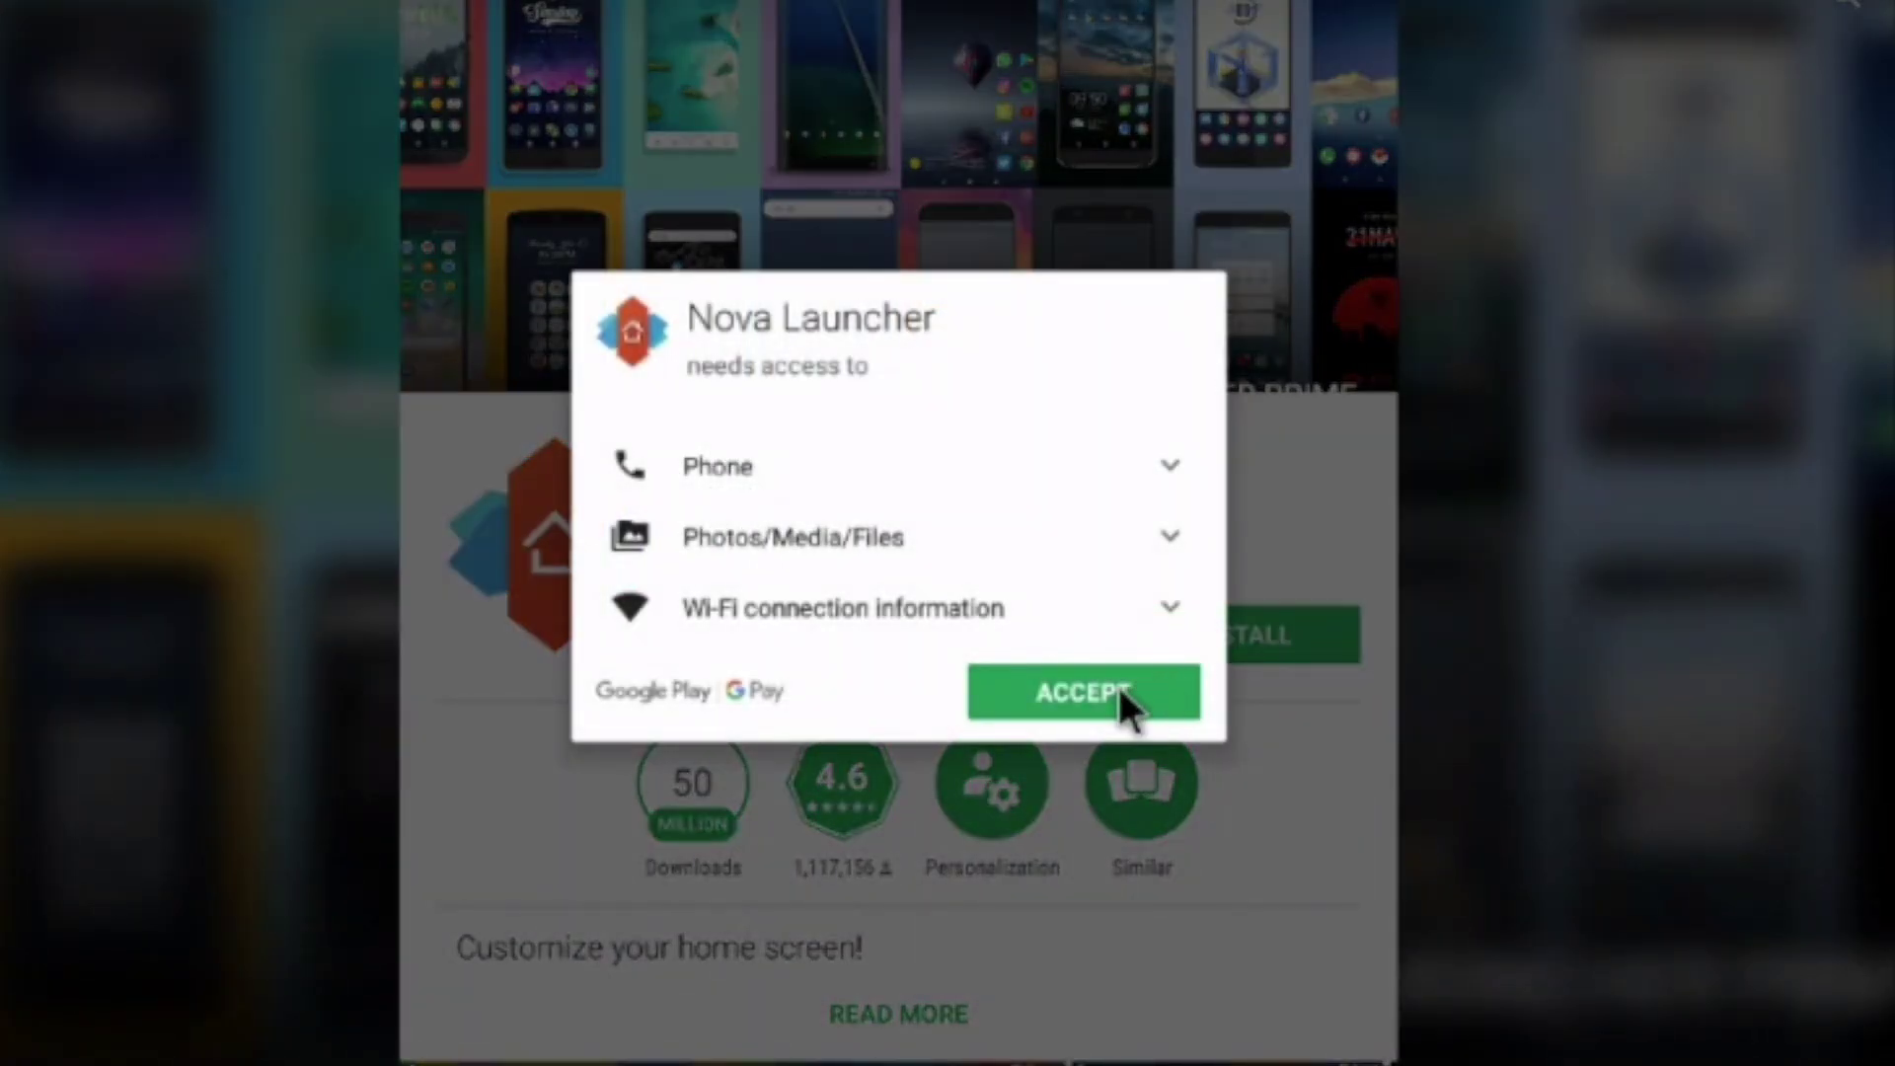
{"action": "left_click", "coordinate": [1119, 693]}
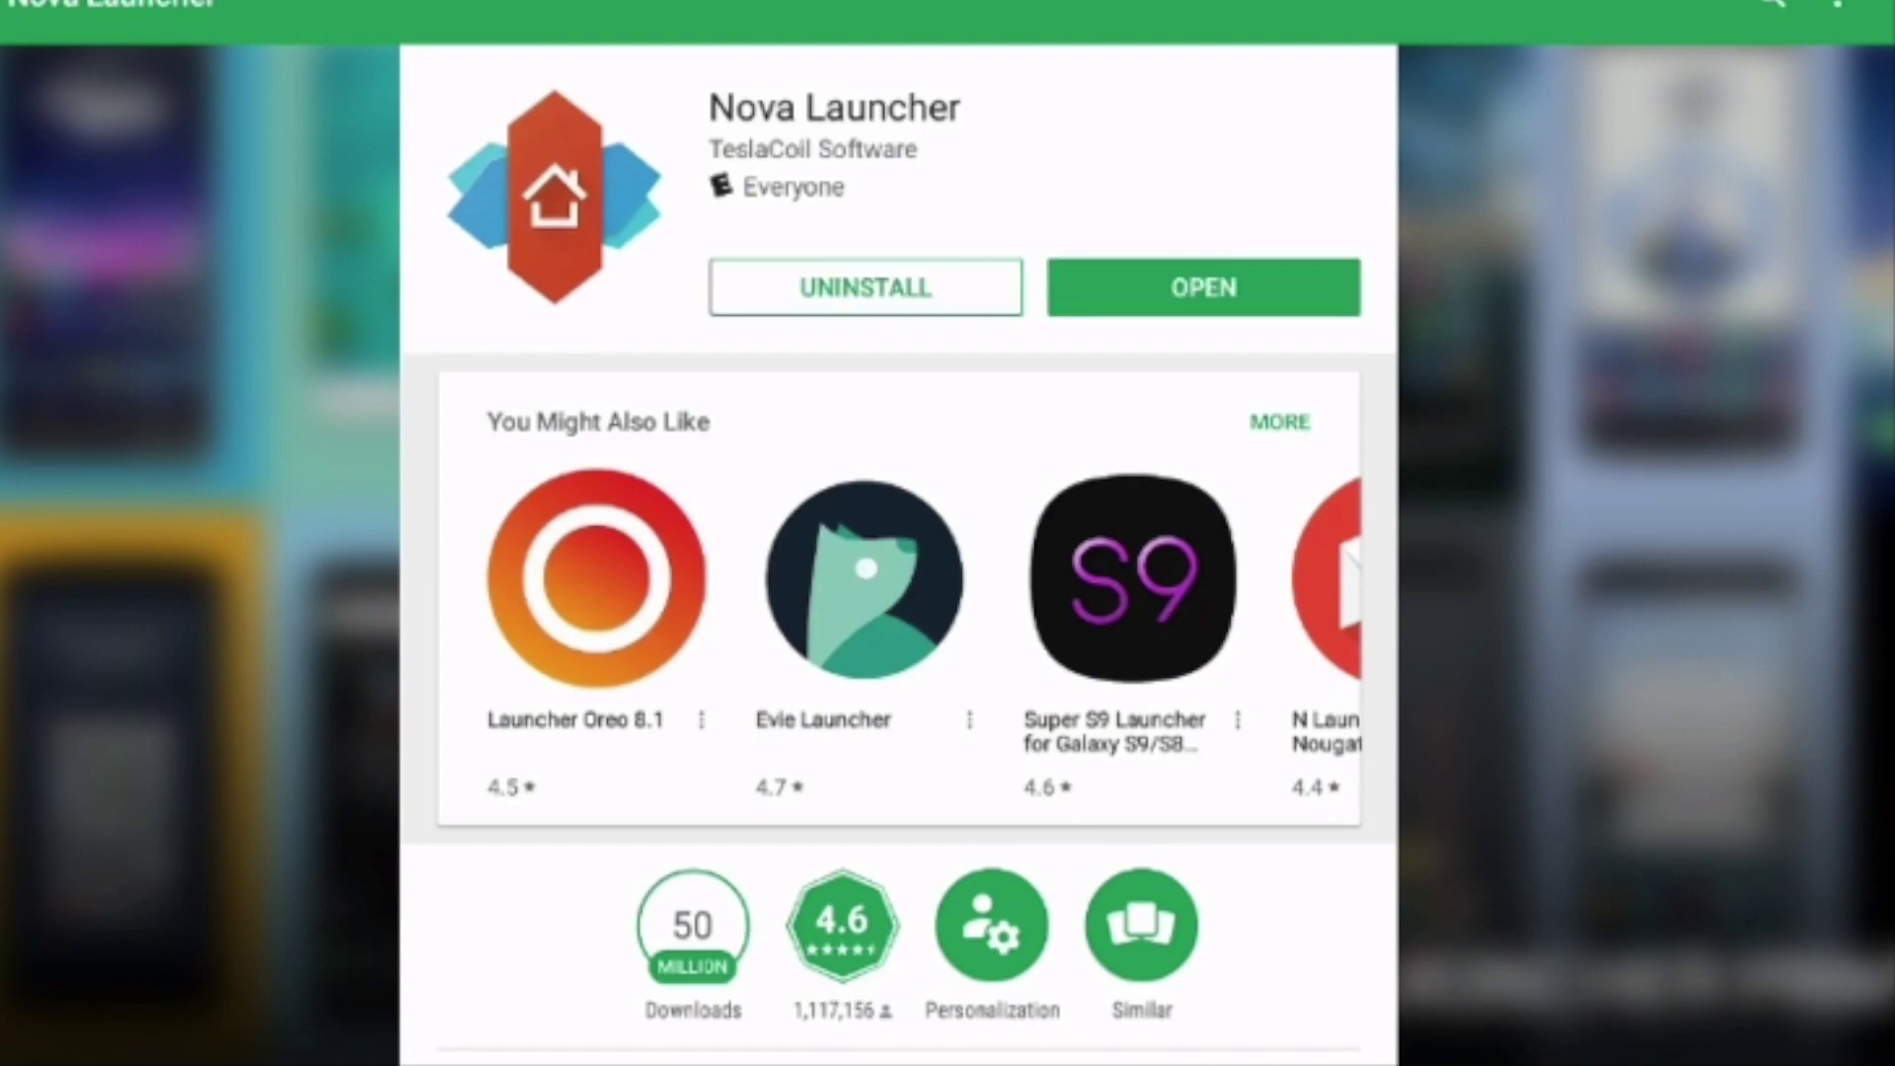
Open the newly installed Nova Launcher from its Play Store page
{"action": "left_click", "coordinate": [1234, 280]}
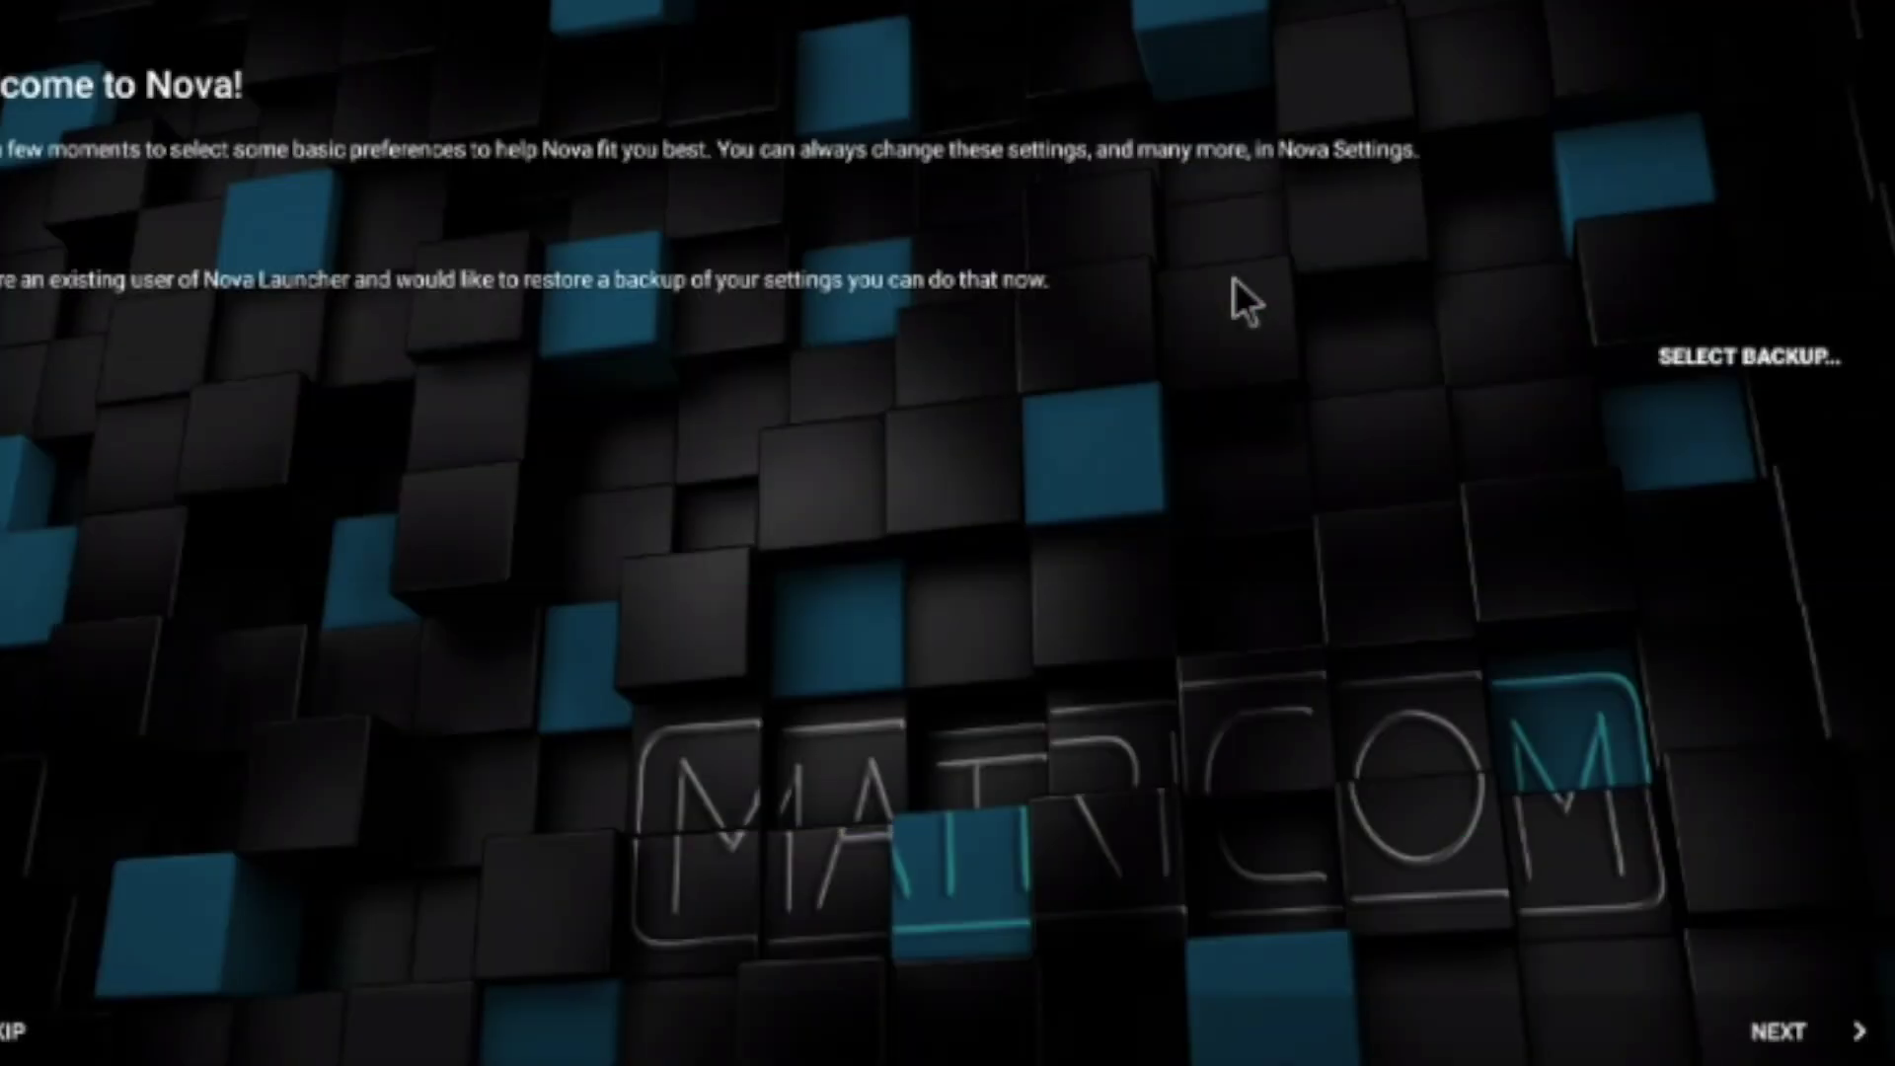
Apply Nova's Light theme, Immersive drawer and Button presets, then pick Nova as home app
{"action": "left_click", "coordinate": [1777, 1034]}
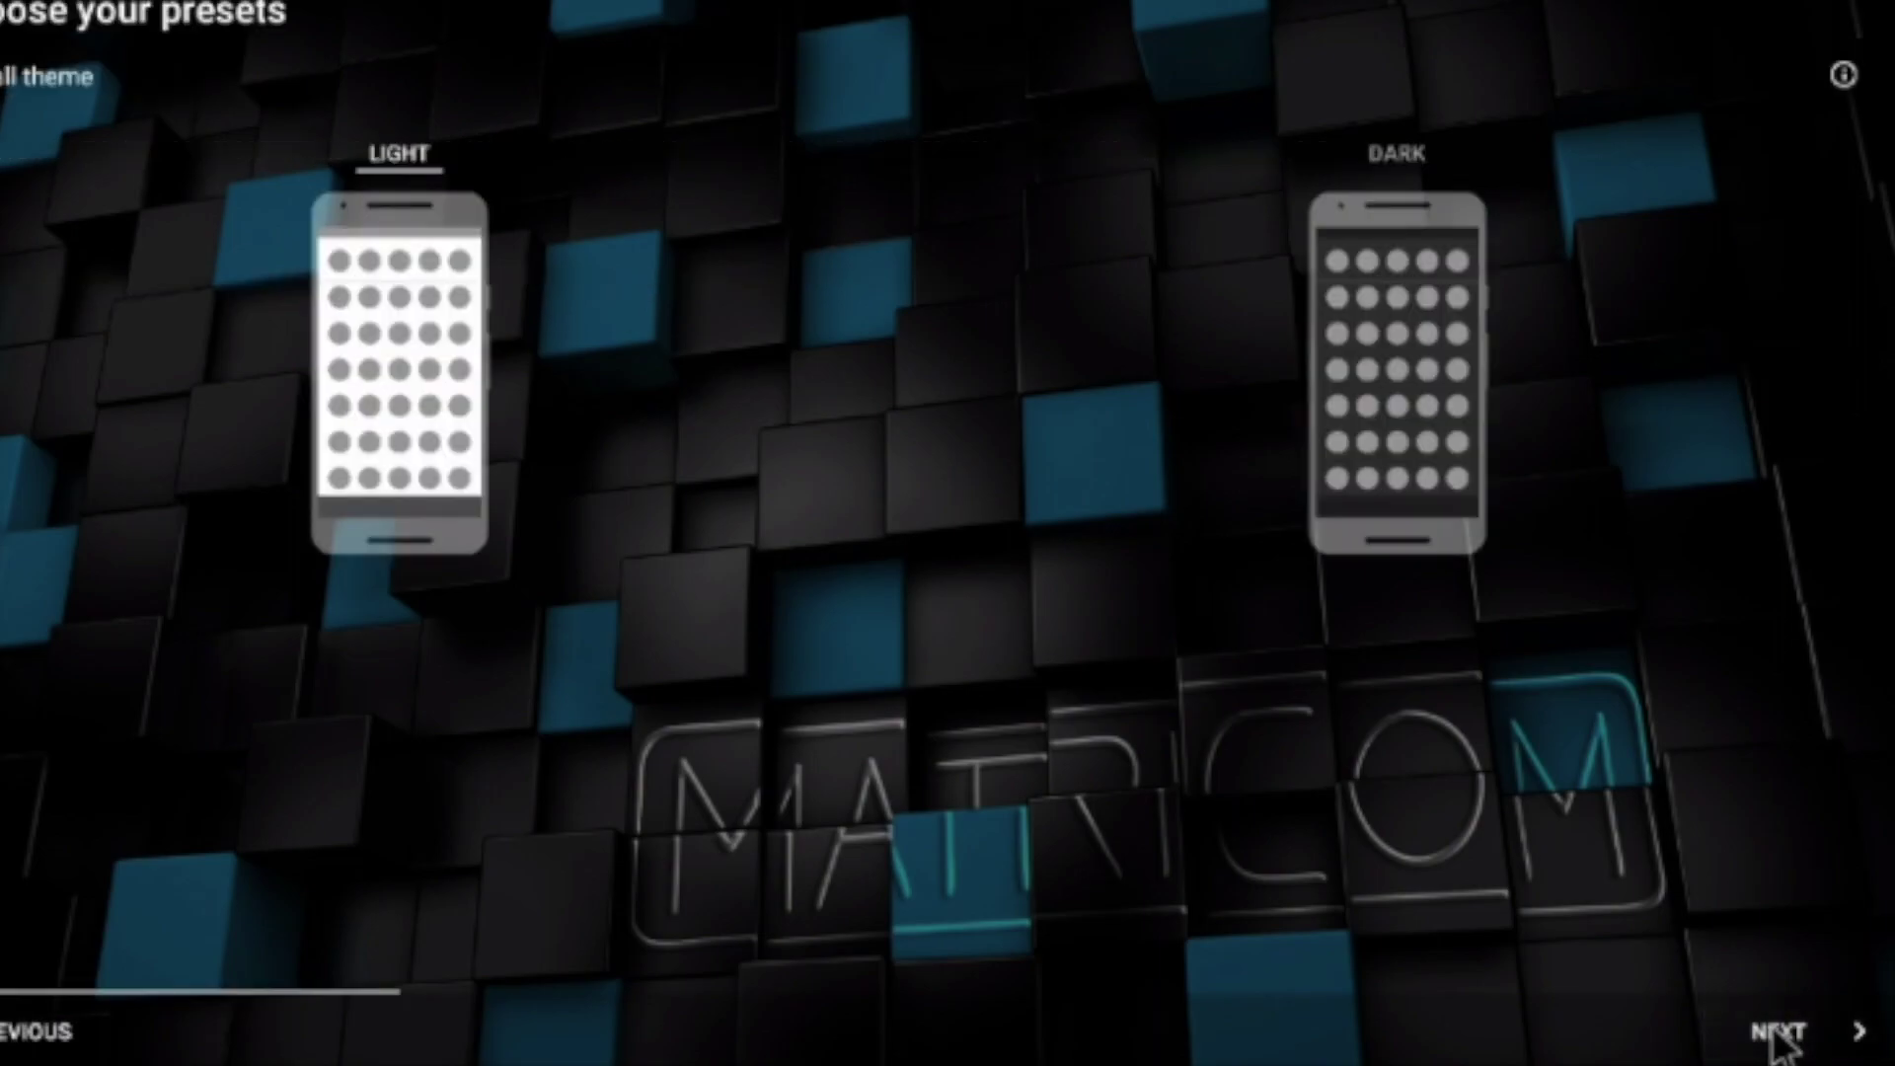
{"action": "left_click", "coordinate": [1356, 371]}
{"action": "left_click", "coordinate": [464, 313]}
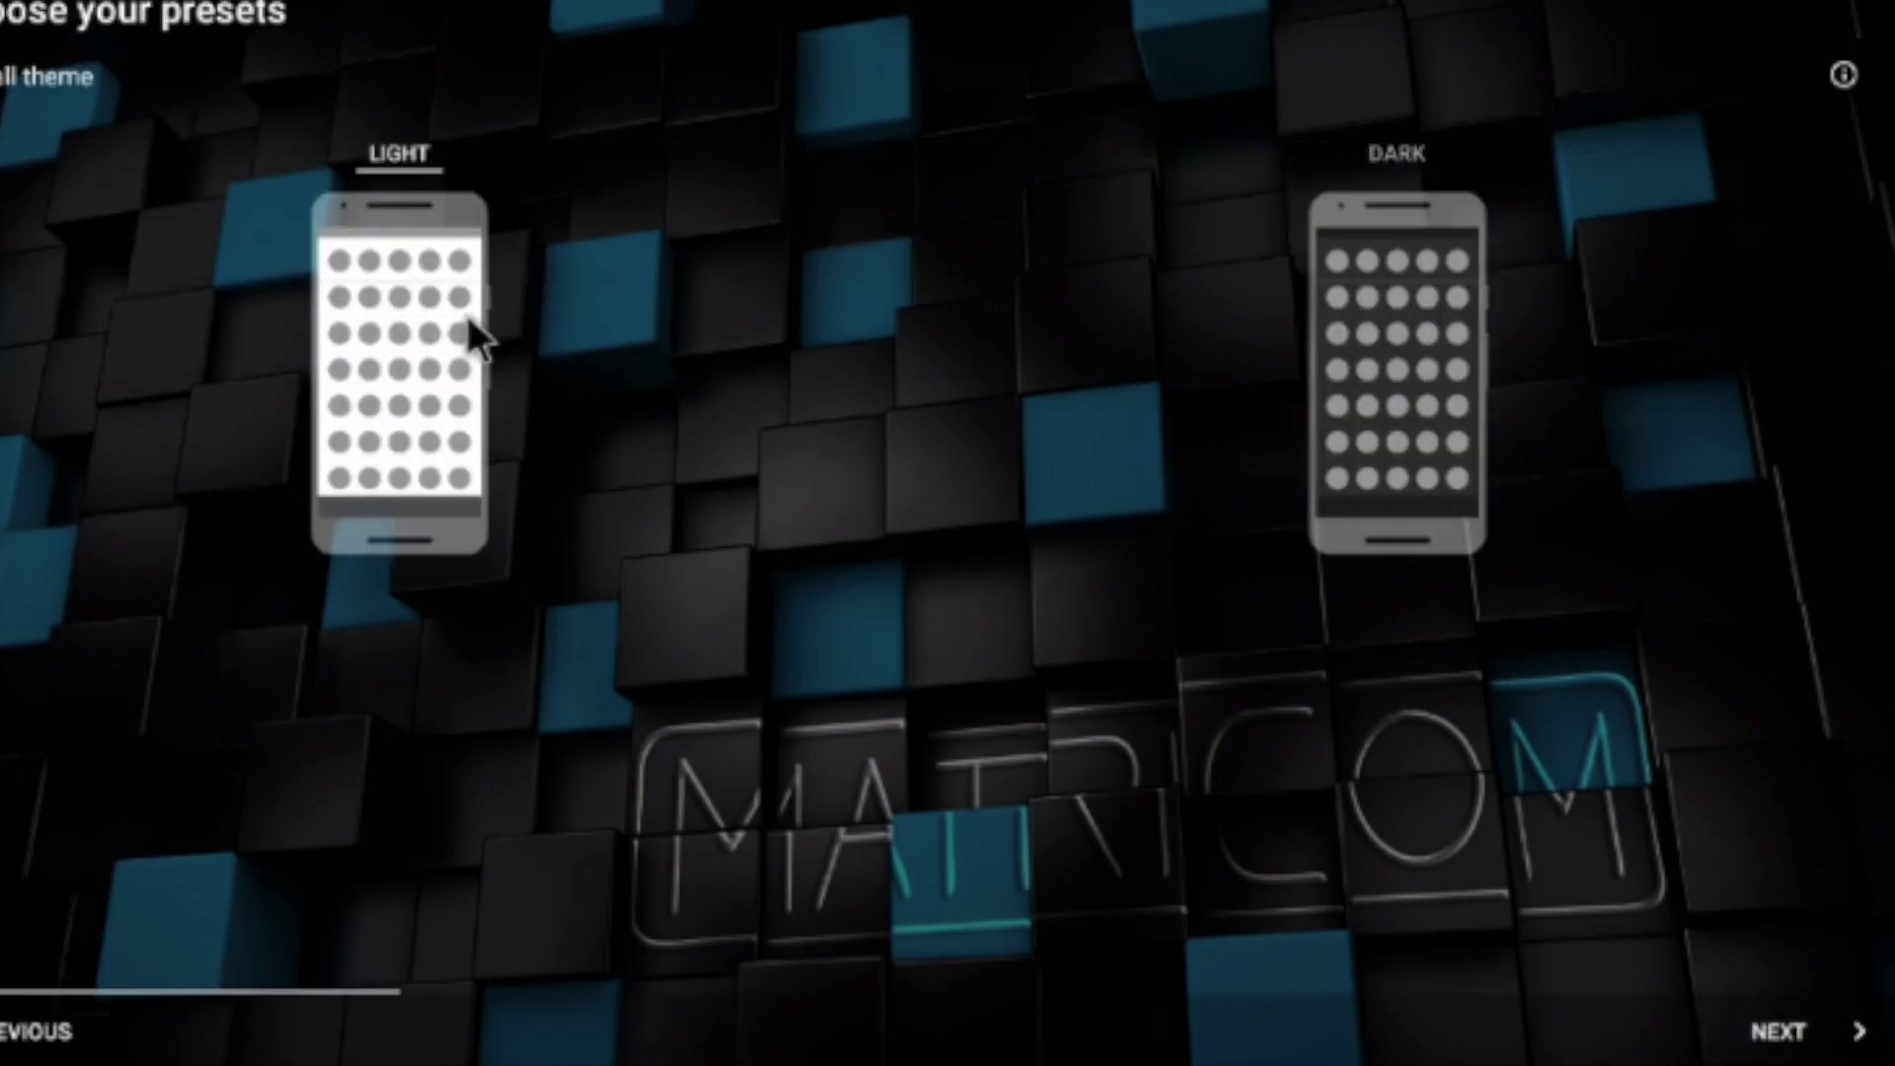
{"action": "left_click", "coordinate": [1793, 1052]}
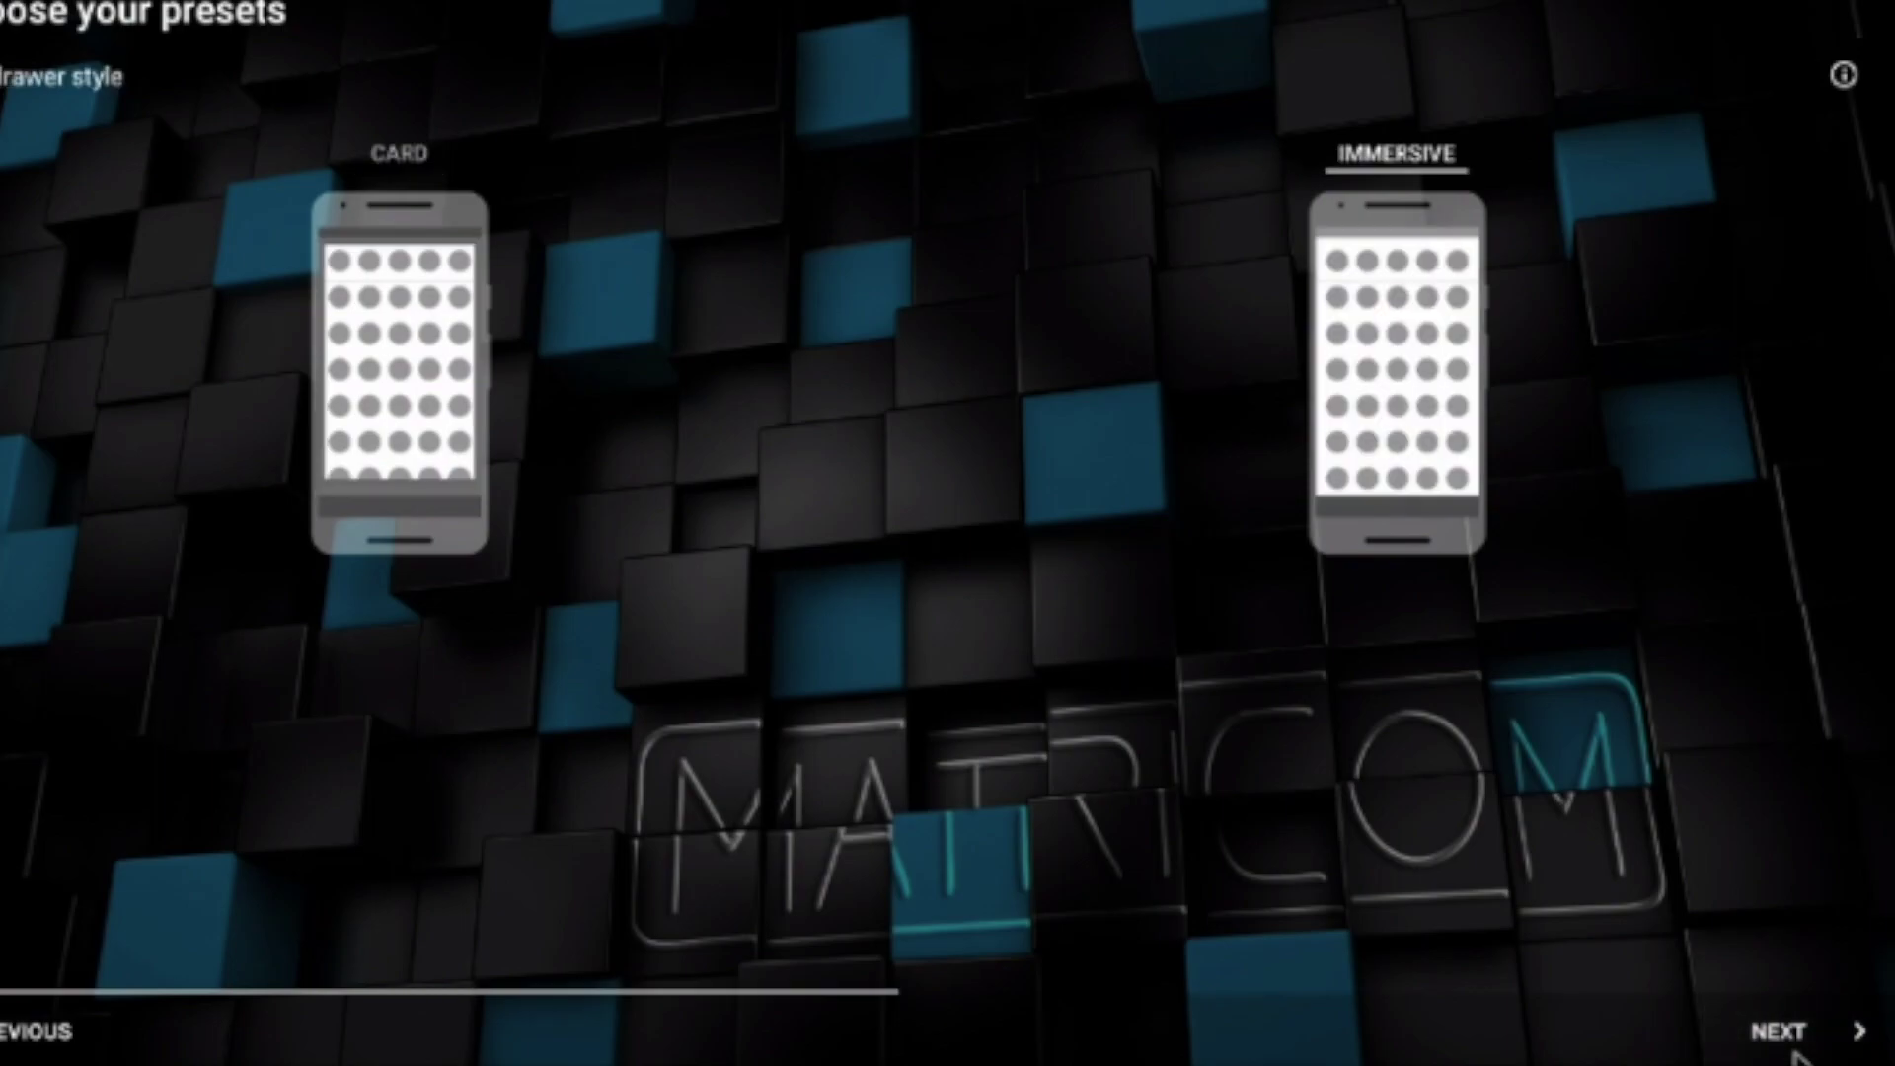
{"action": "left_click", "coordinate": [1782, 1033]}
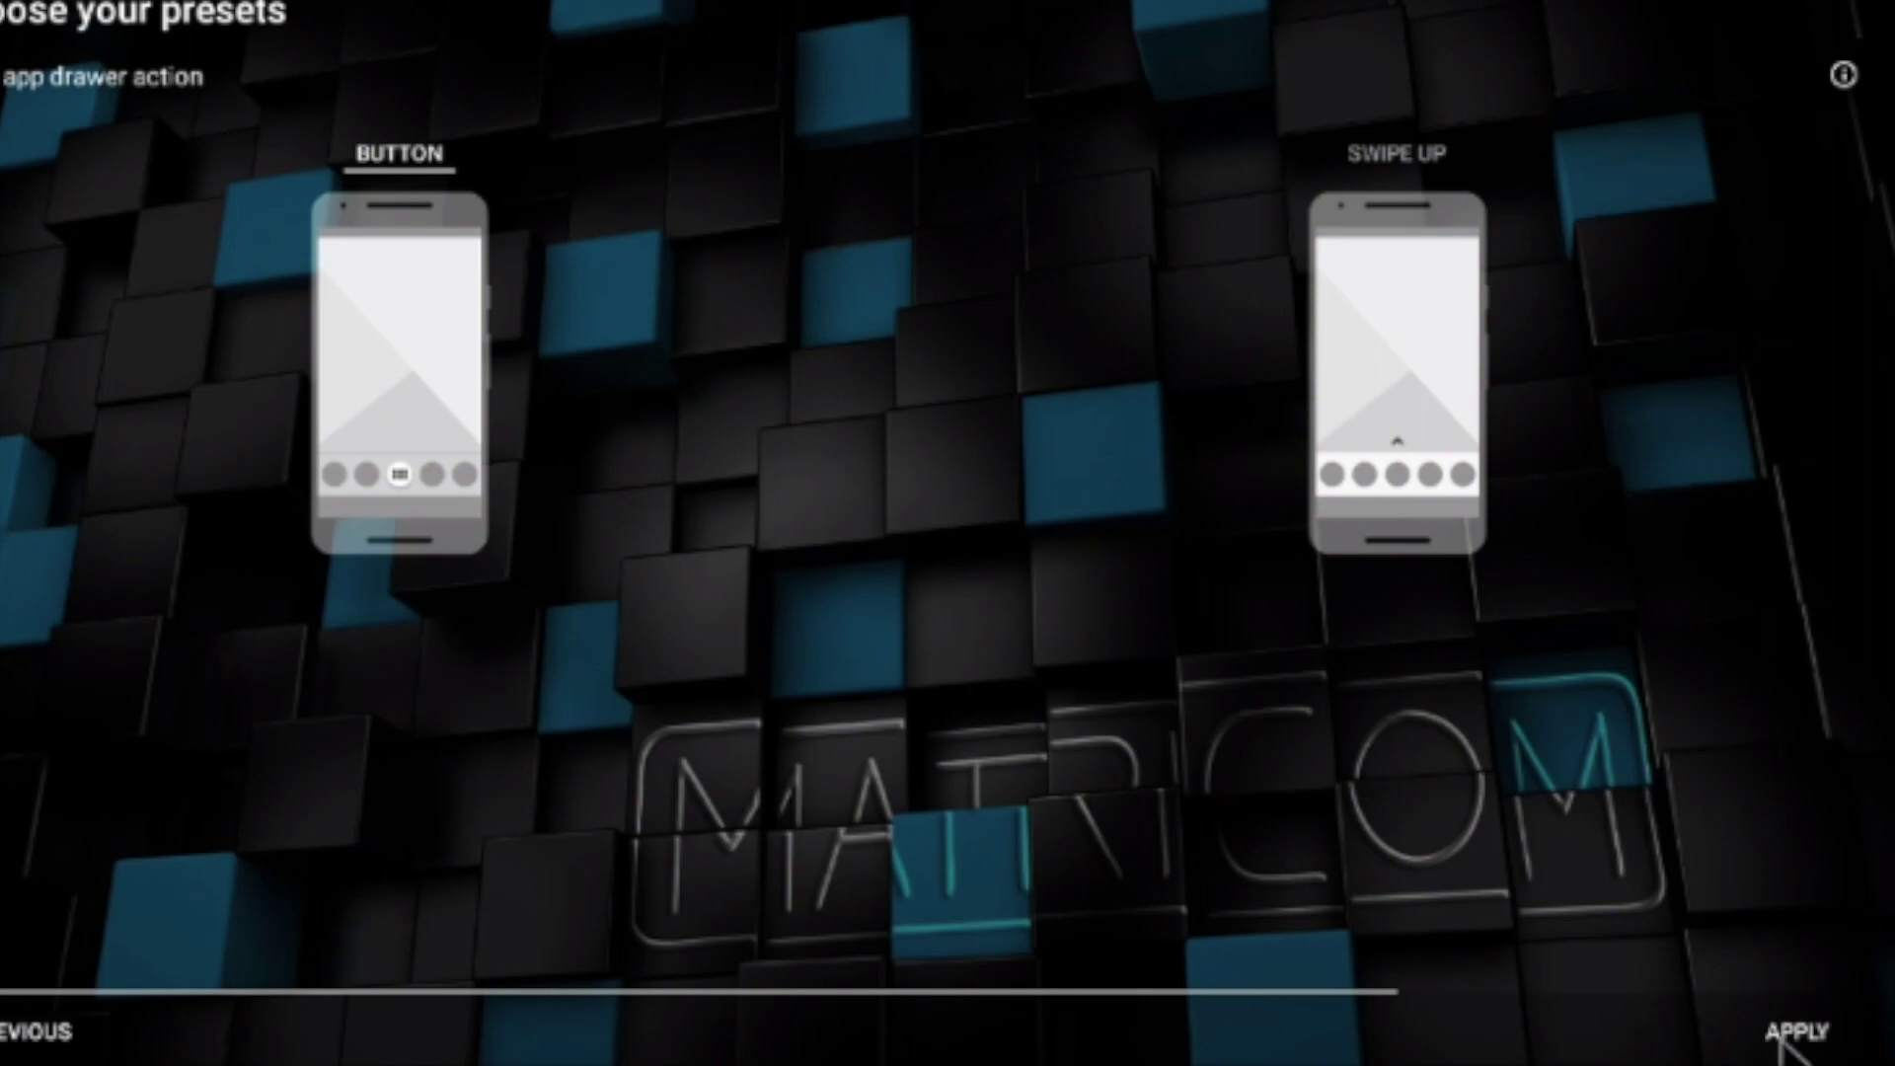
{"action": "left_click", "coordinate": [1783, 1035]}
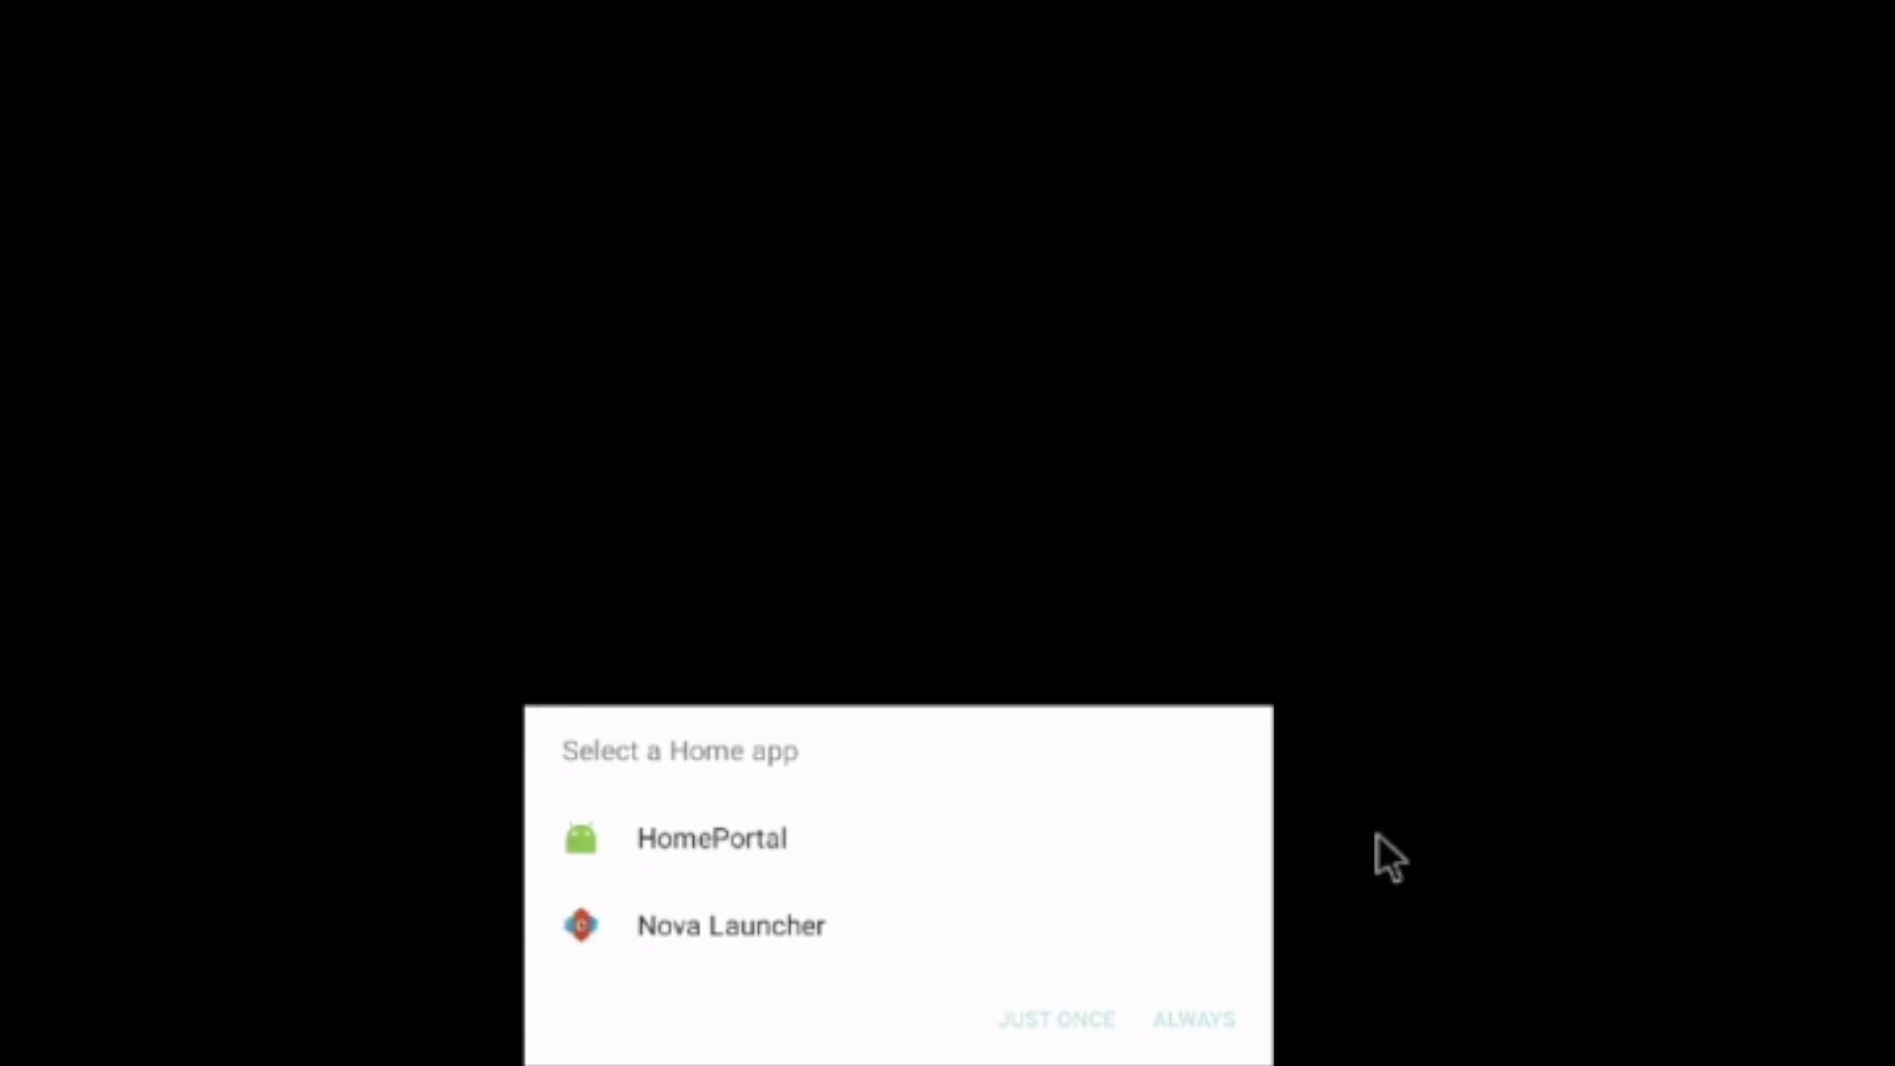
{"action": "left_click", "coordinate": [789, 927]}
Make Nova Launcher the home app with Always and briefly check its app drawer
{"action": "left_click", "coordinate": [1195, 1019]}
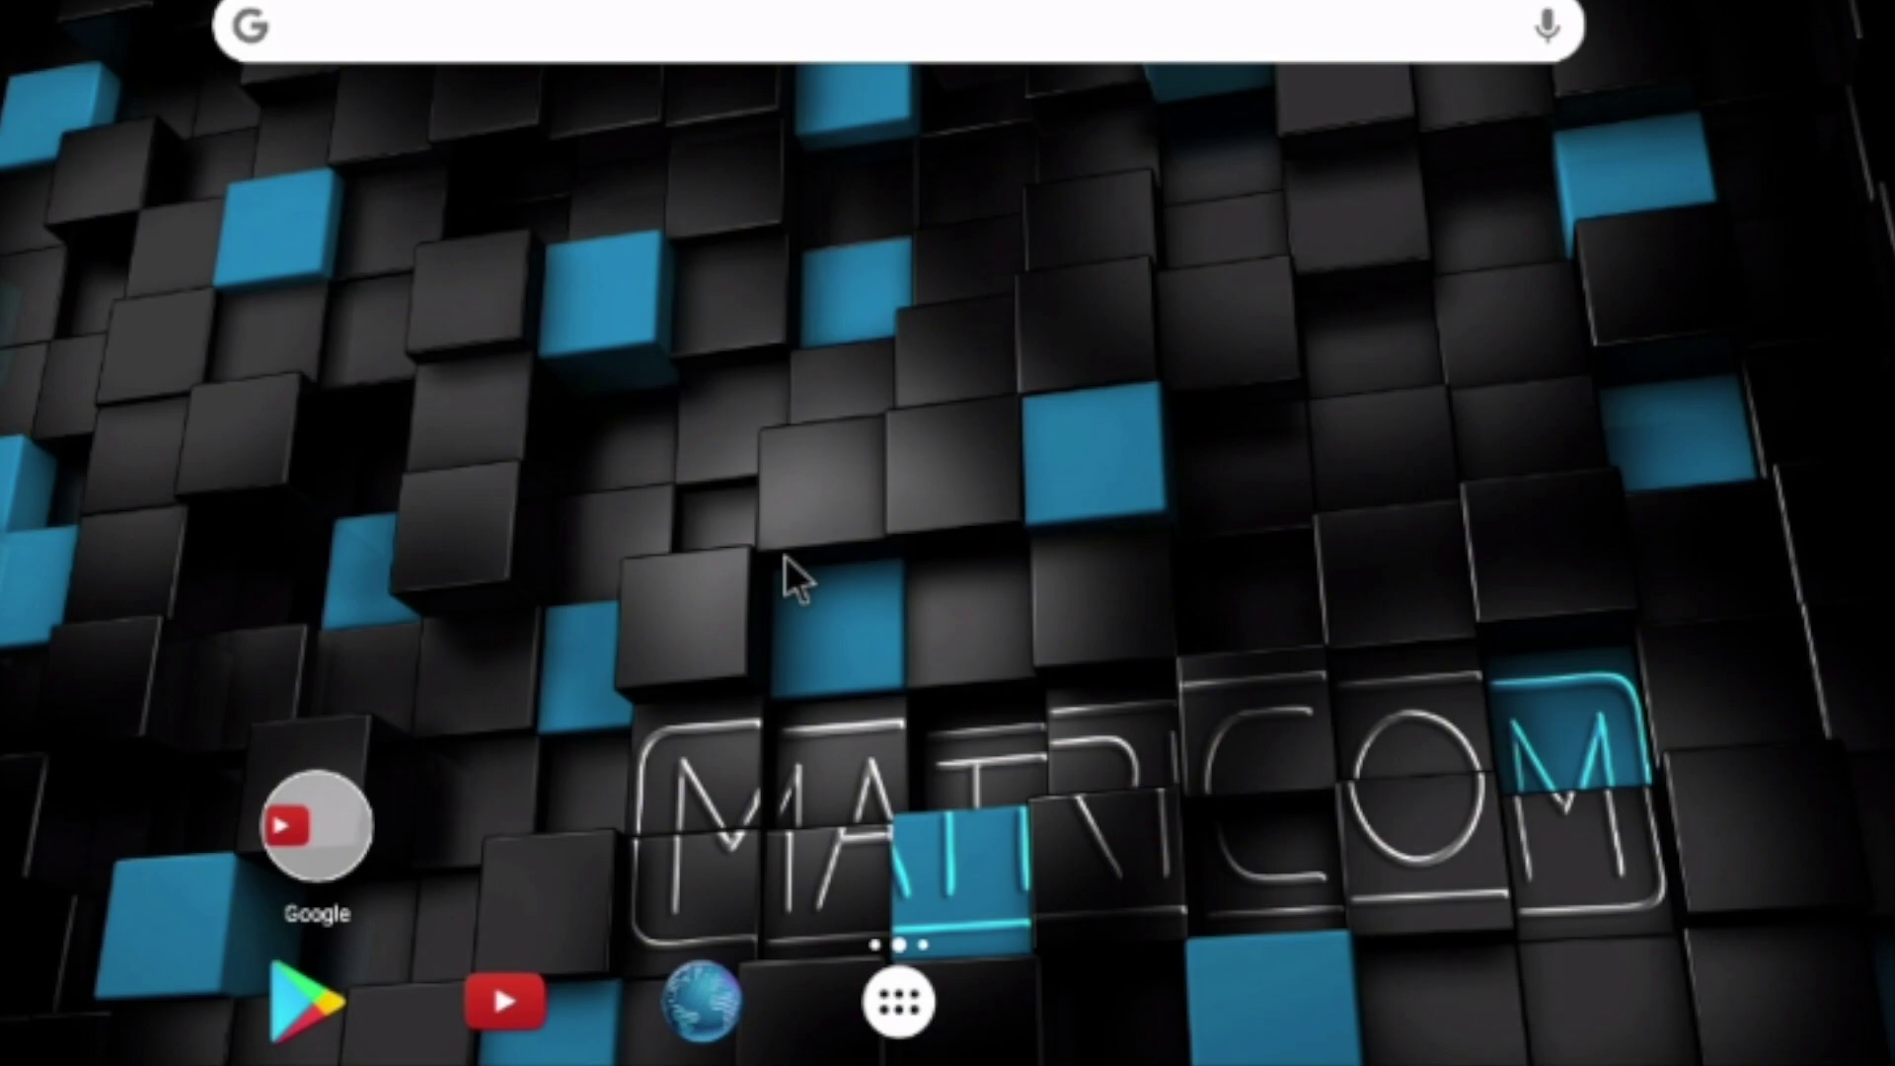
{"action": "left_click", "coordinate": [898, 1002]}
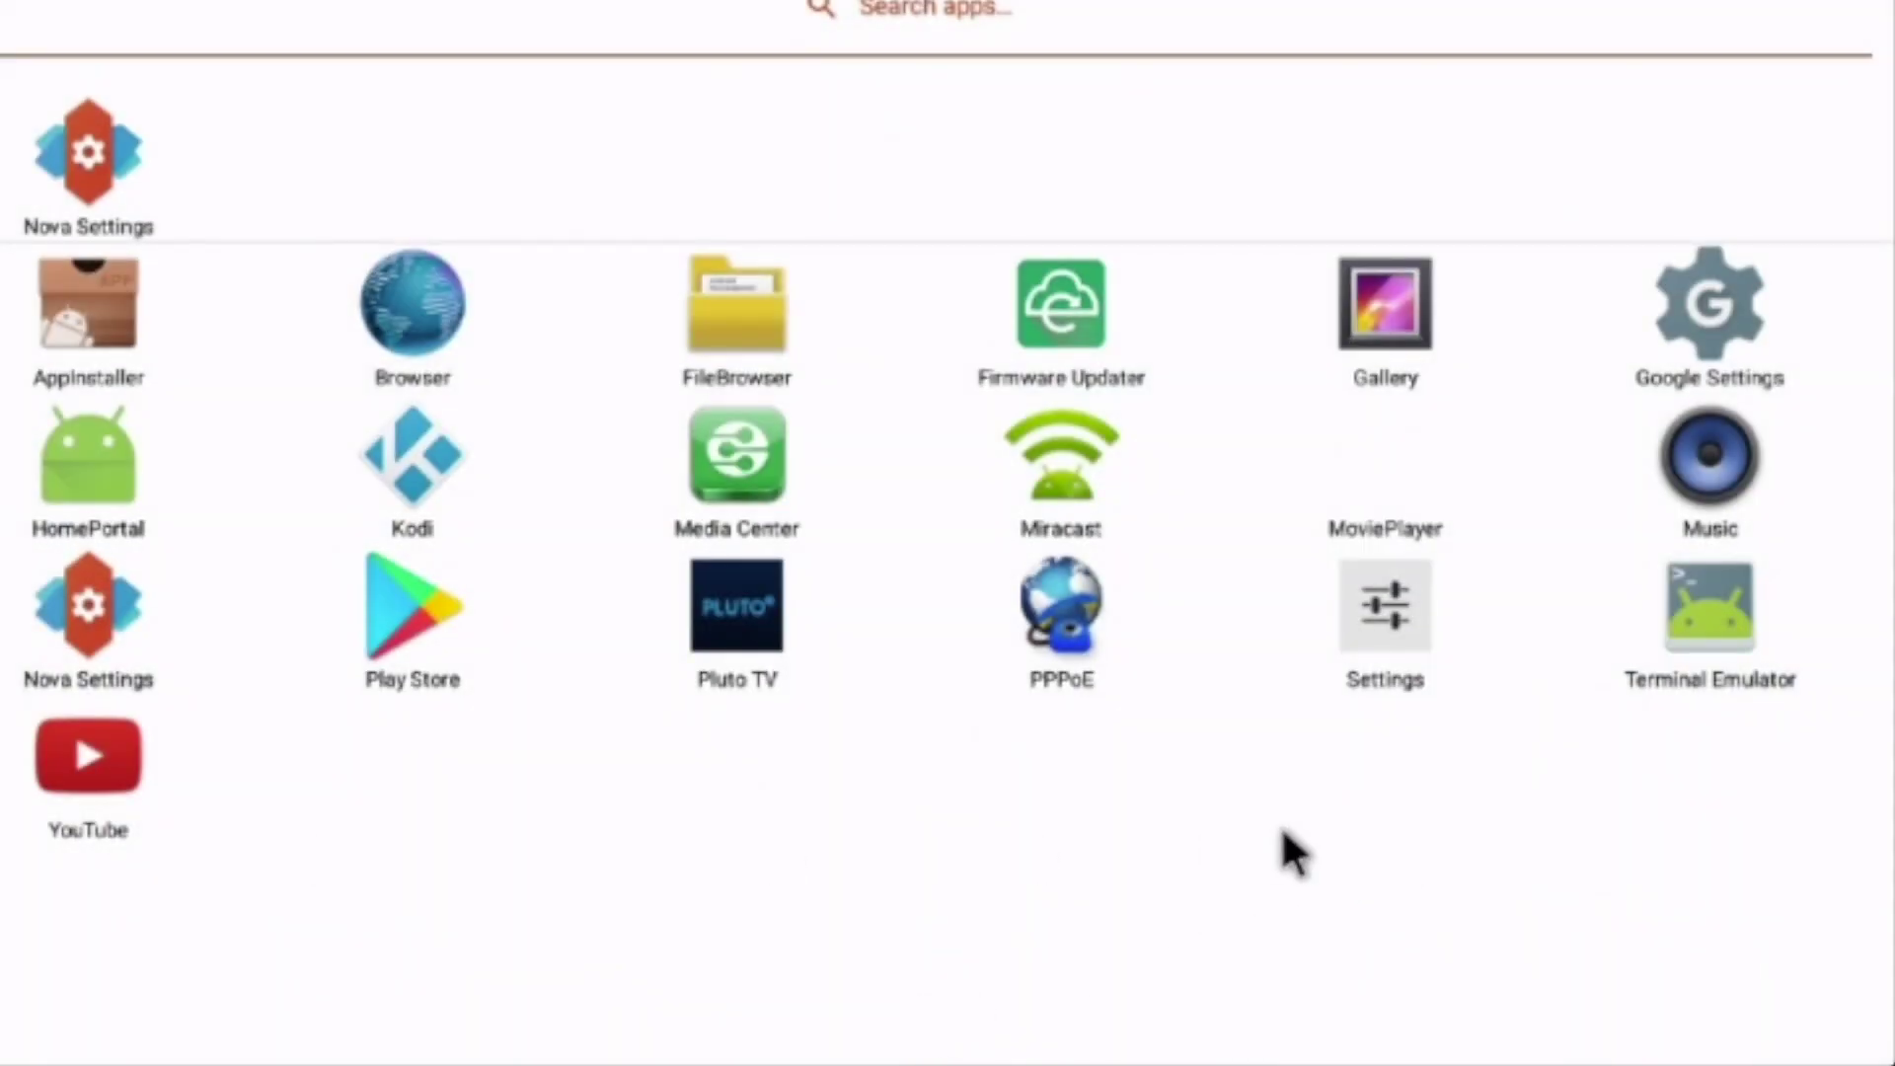
{"action": "key", "text": "Escape"}
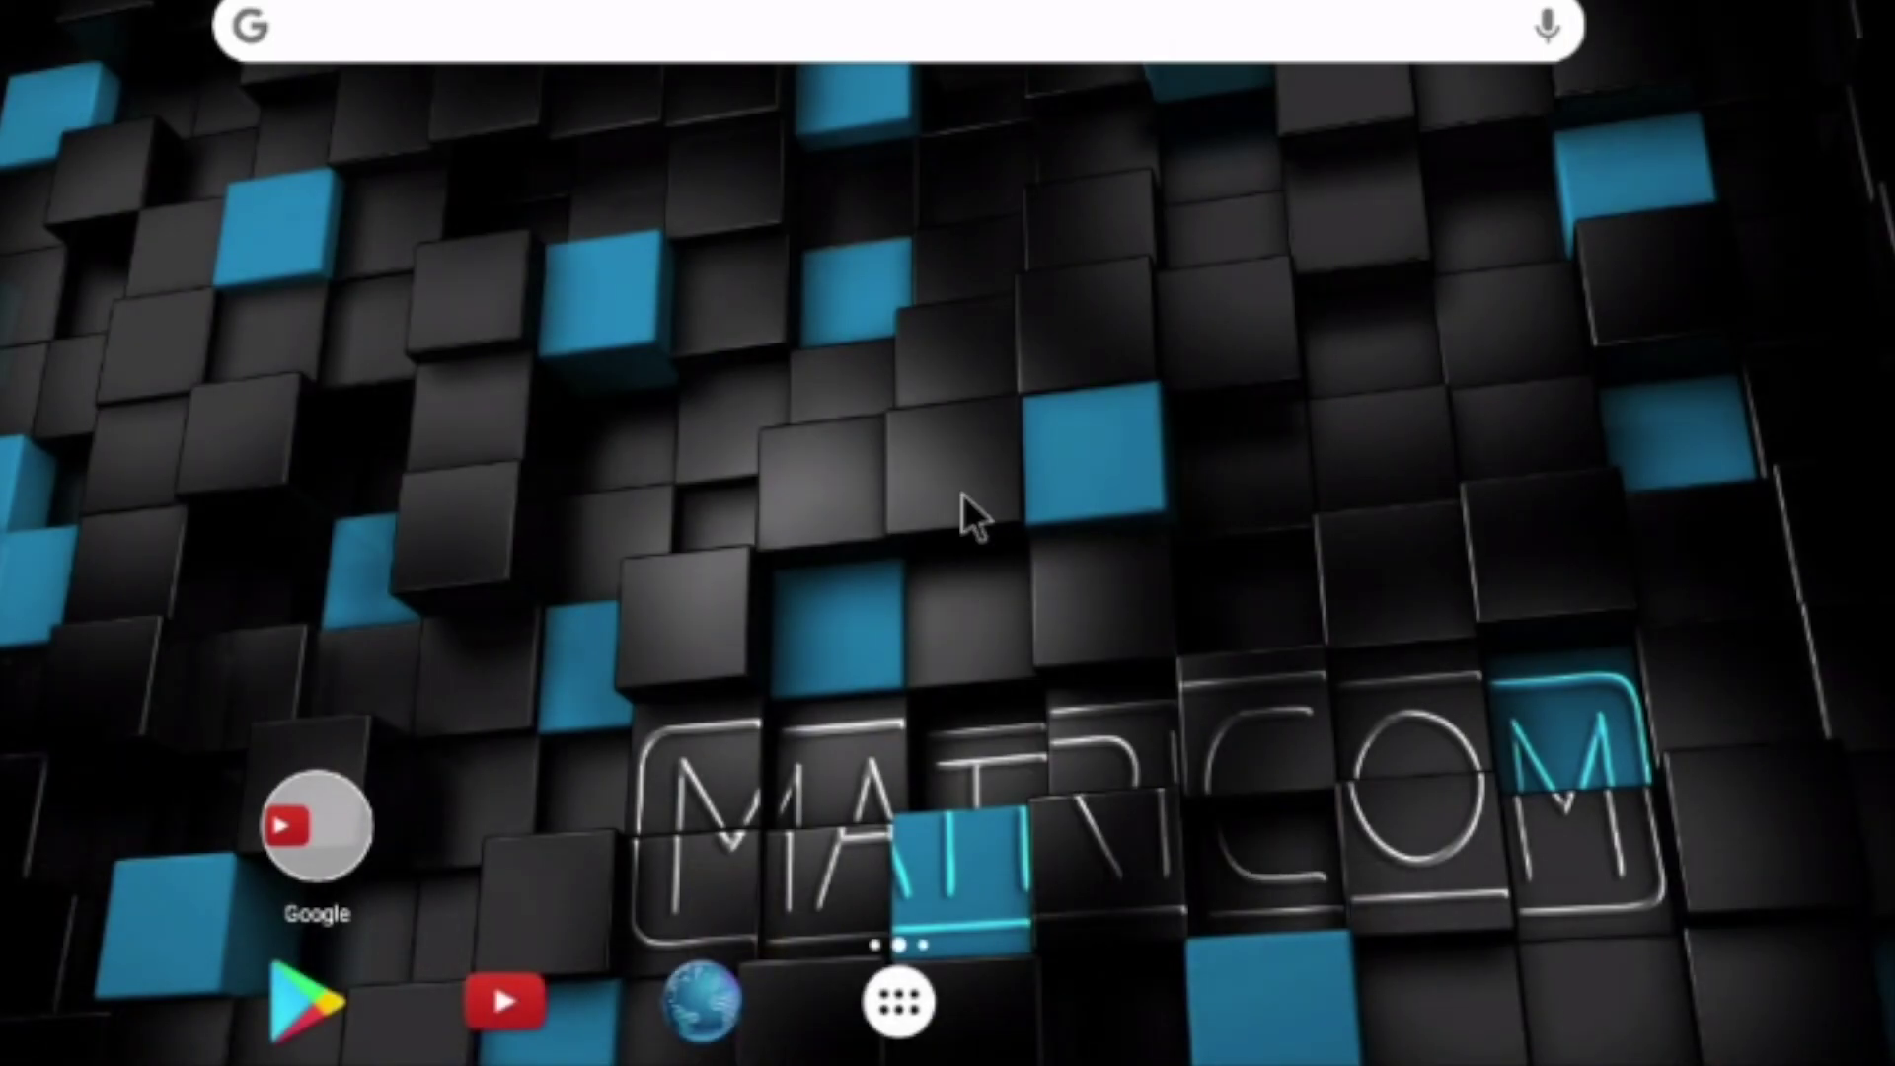
{"action": "left_click", "coordinate": [934, 472]}
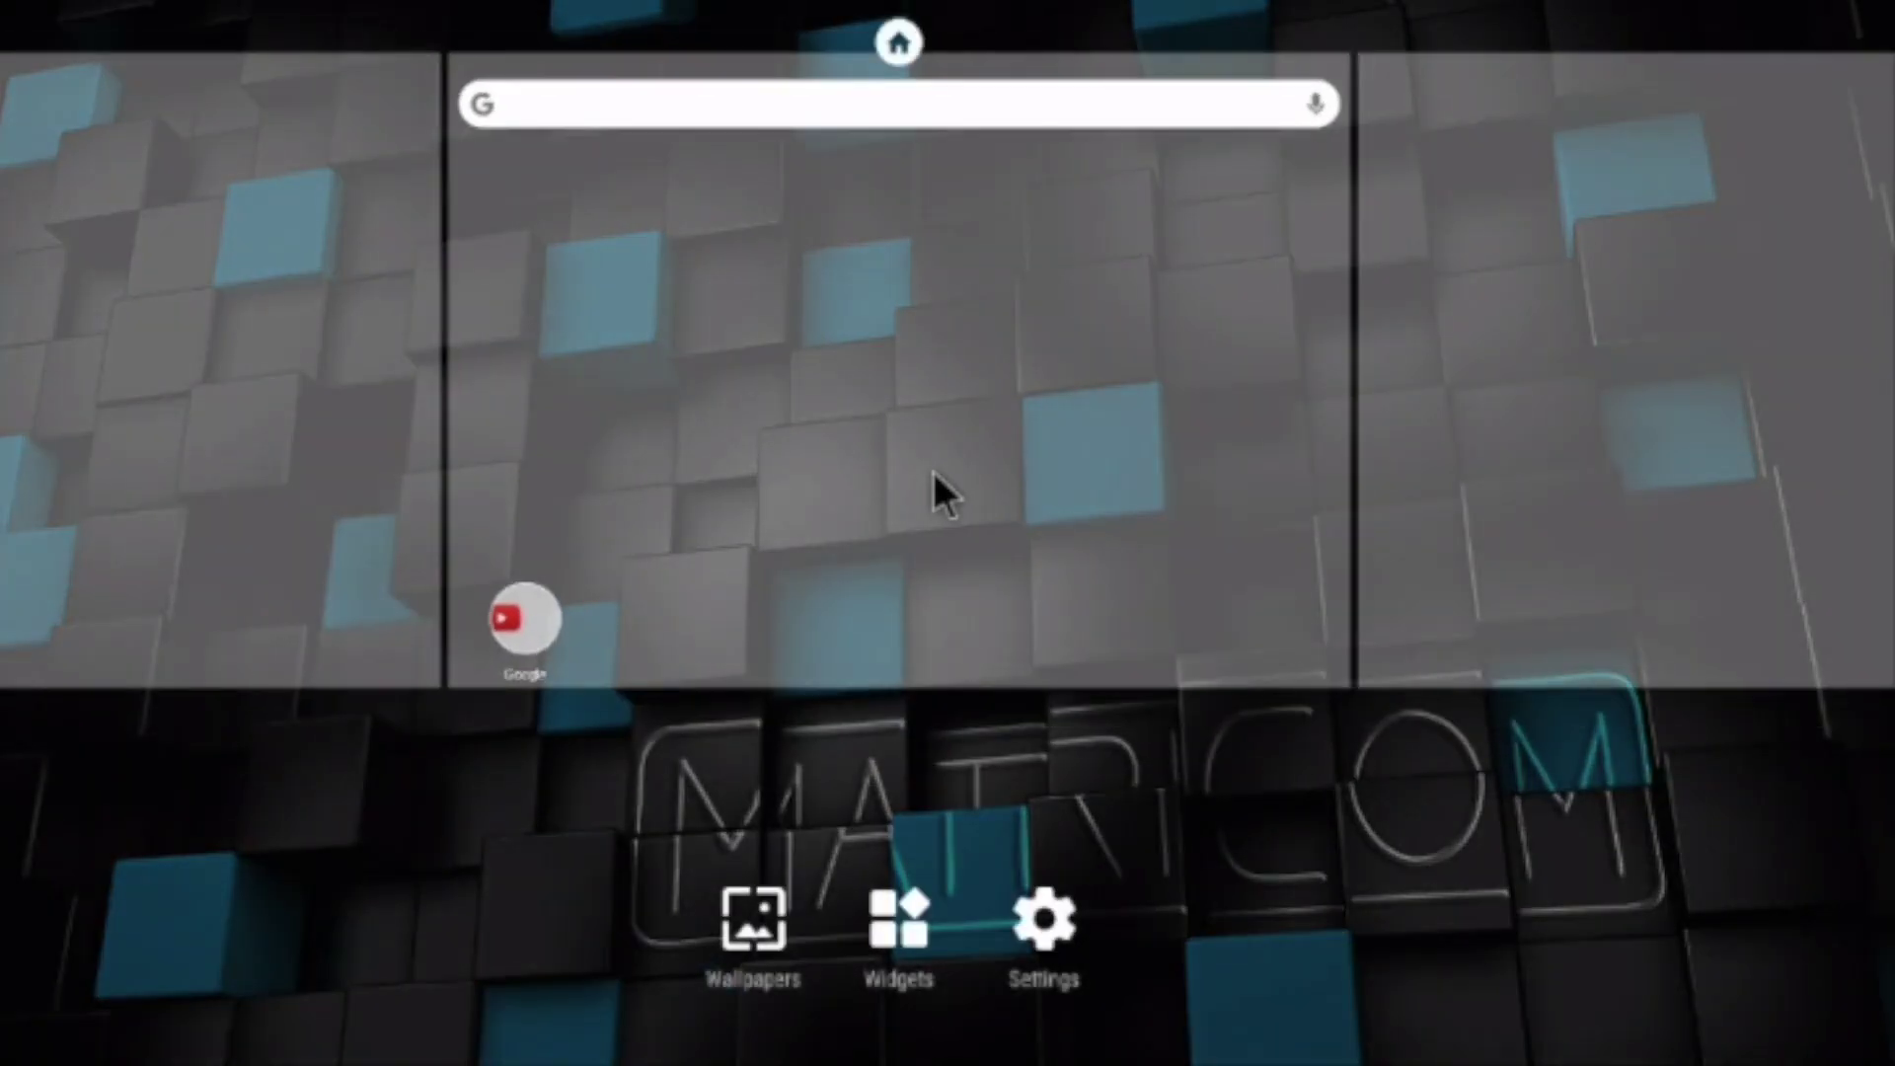
Scroll through Nova's widget list and close it without adding any widget
{"action": "left_click", "coordinate": [900, 932]}
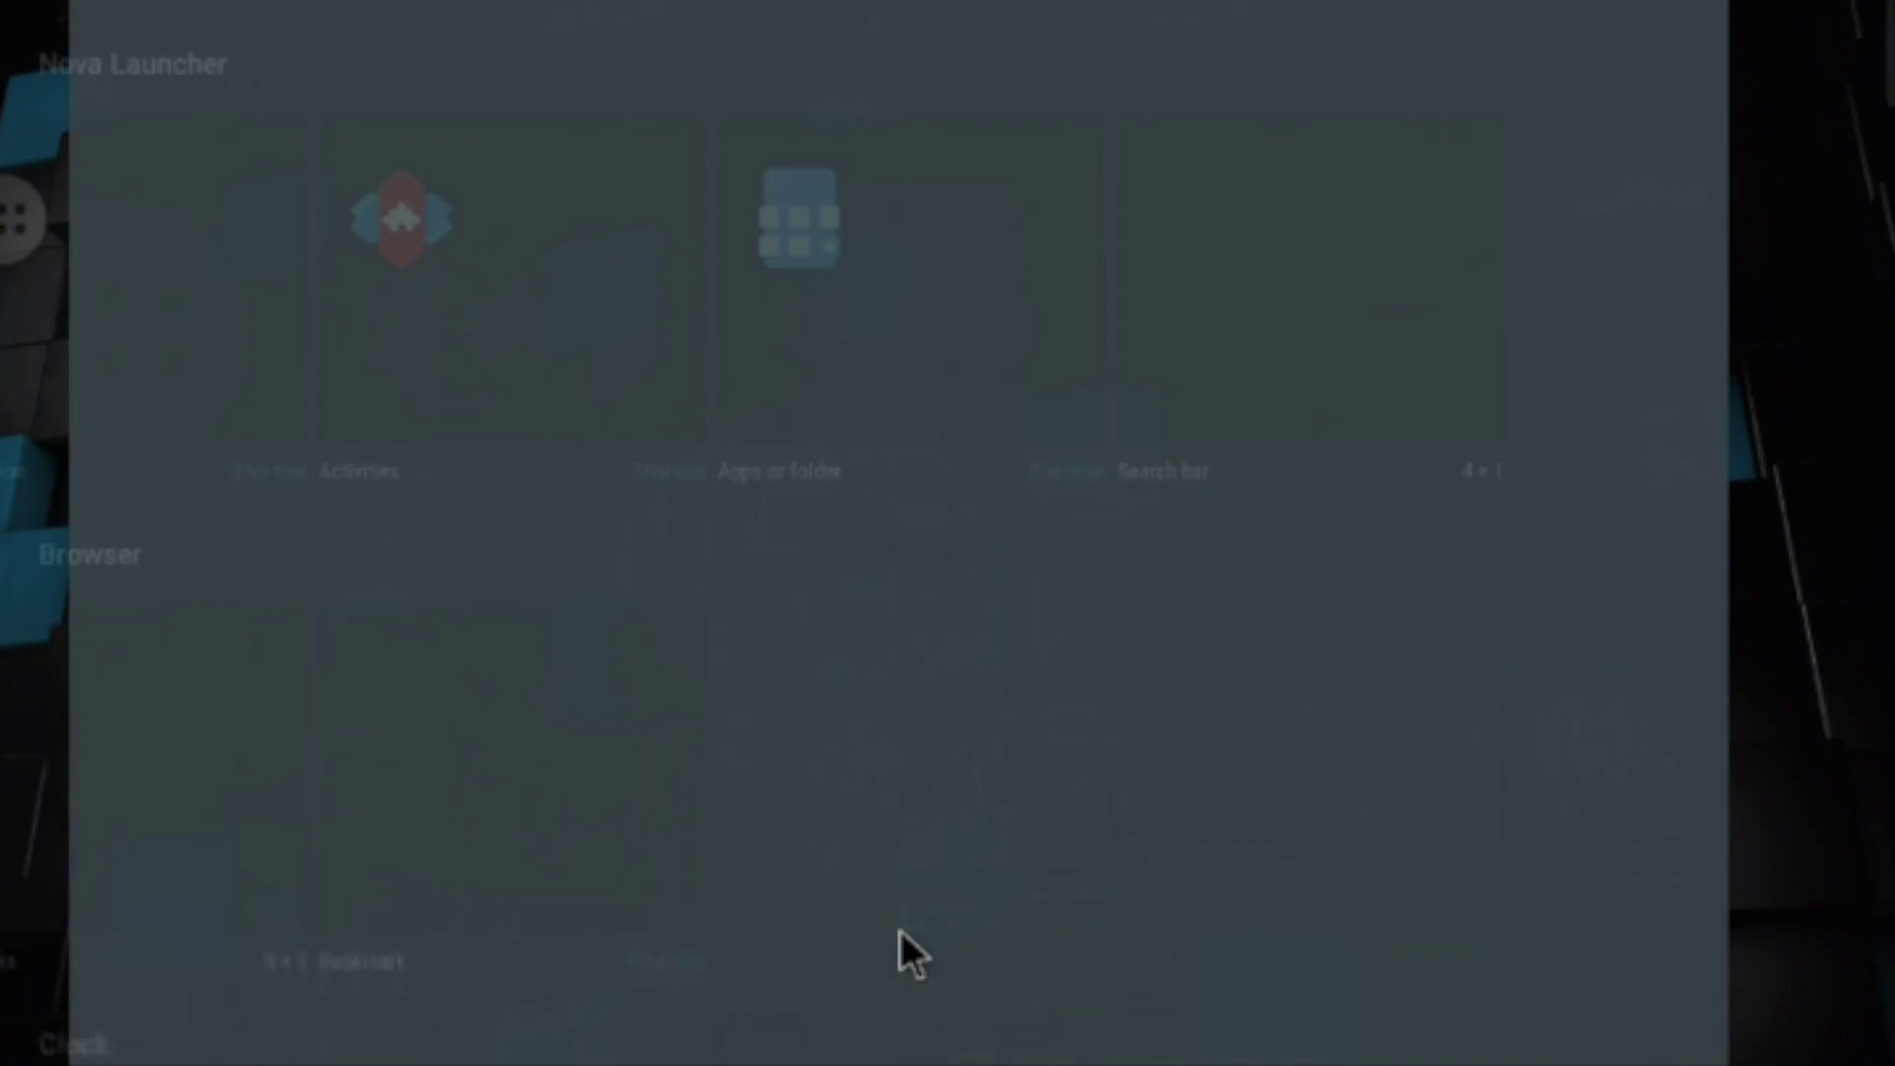
{"action": "scroll", "coordinate": [902, 476], "scroll_direction": "down", "scroll_amount": 3}
{"action": "scroll", "coordinate": [902, 477], "scroll_direction": "down", "scroll_amount": 10}
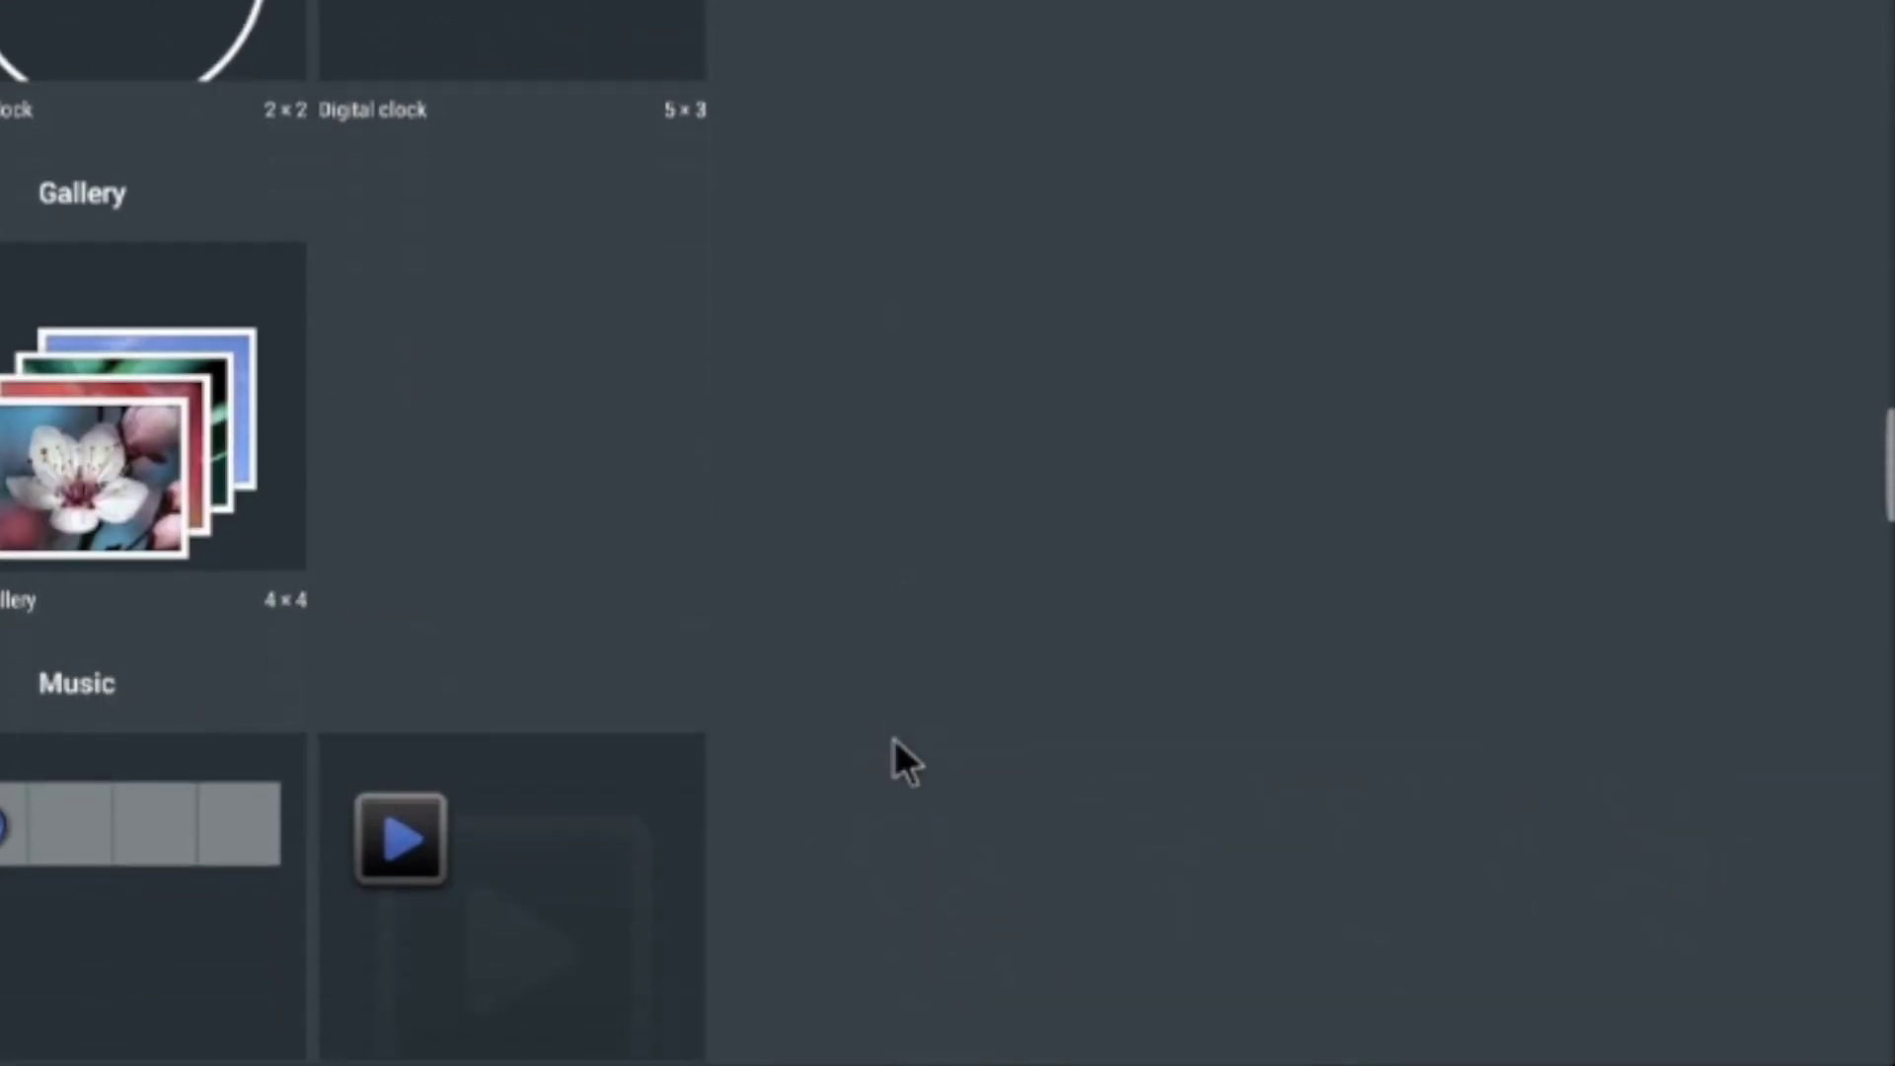
{"action": "scroll", "coordinate": [886, 669], "scroll_direction": "down", "scroll_amount": 8}
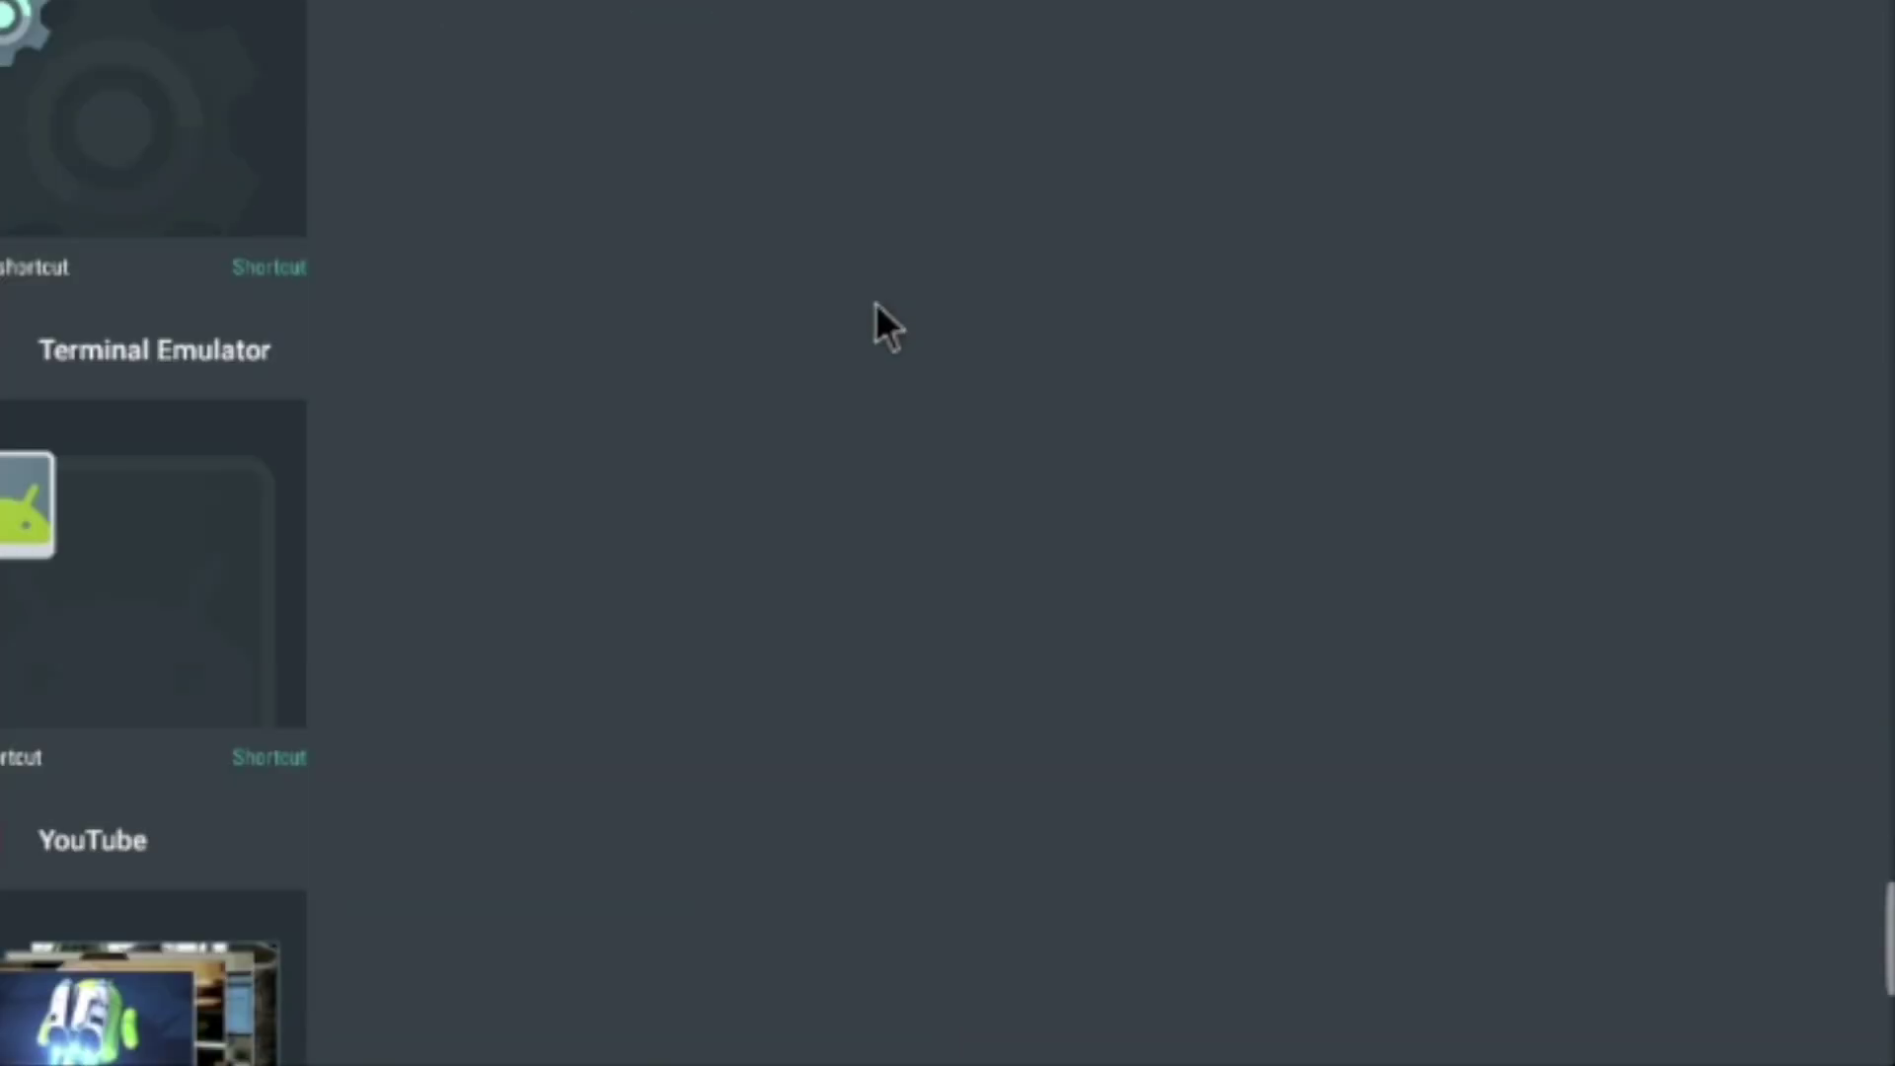
{"action": "scroll", "coordinate": [920, 288], "scroll_direction": "up", "scroll_amount": 10}
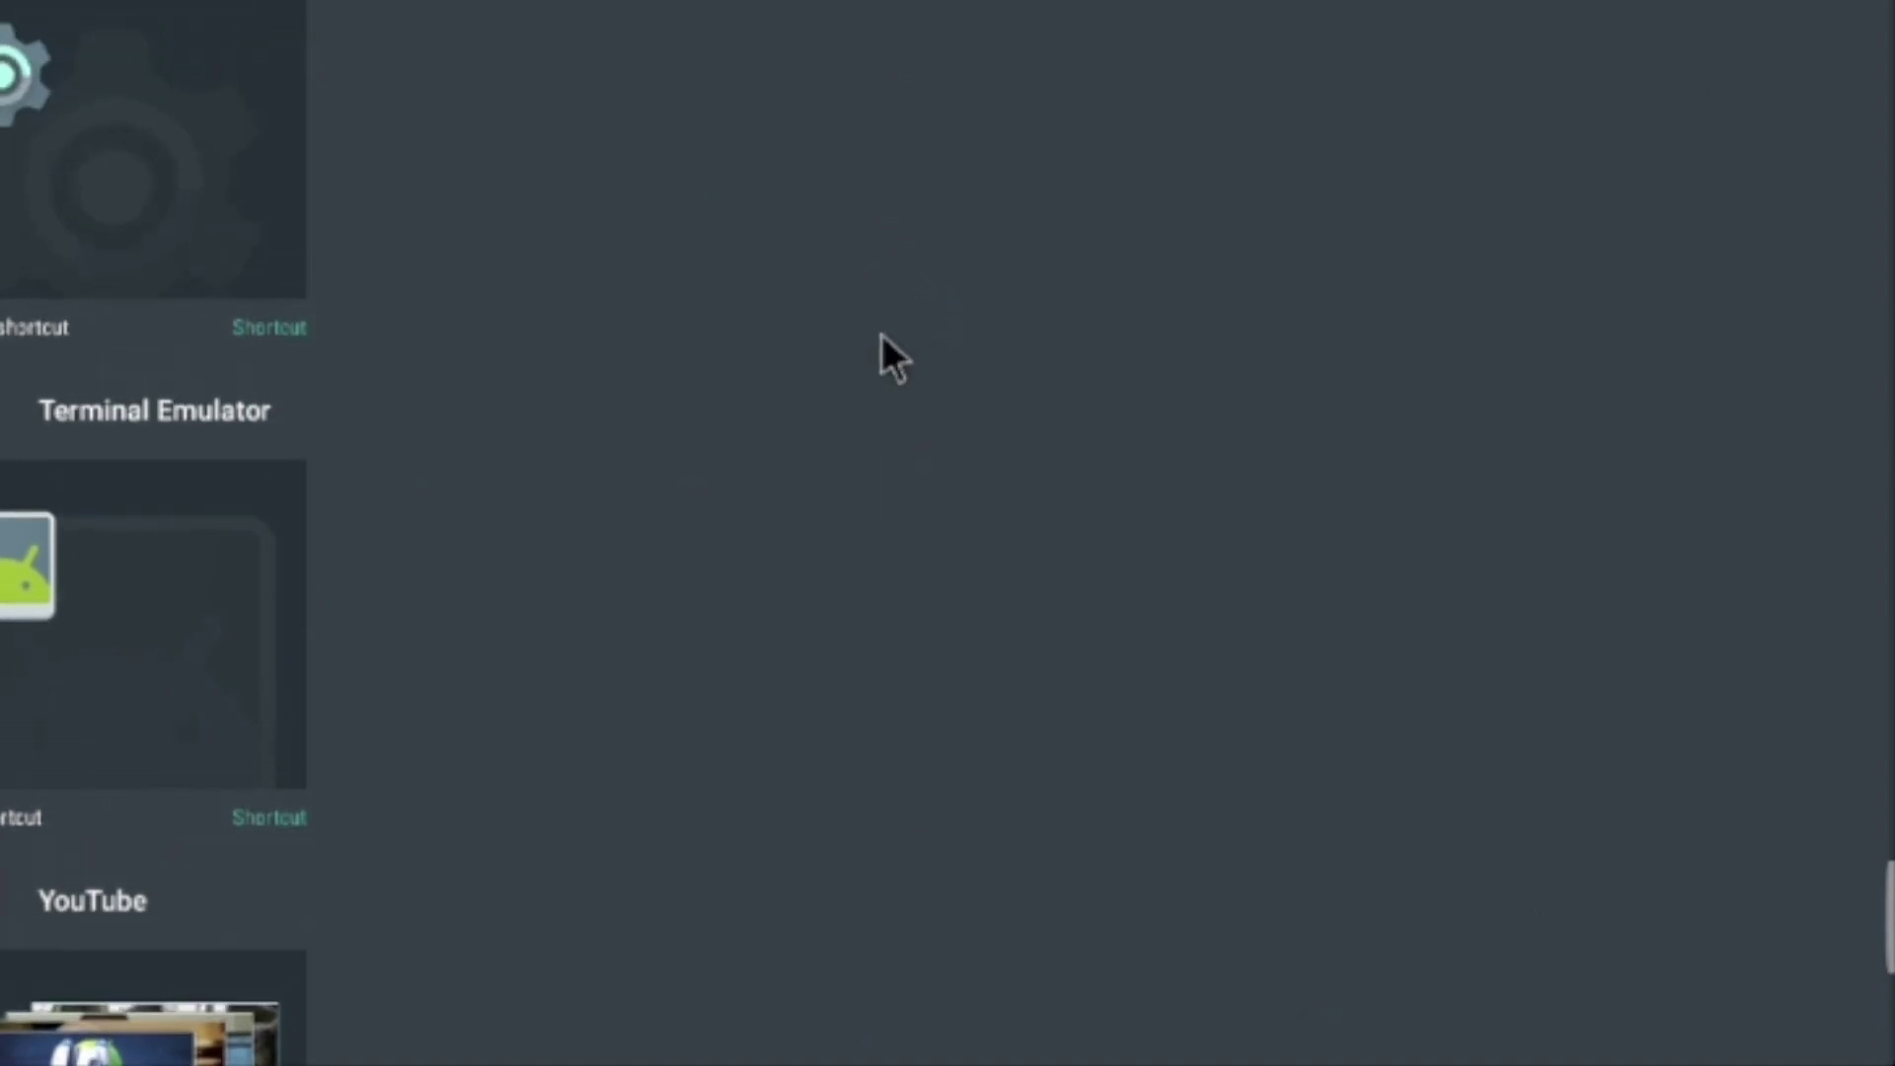
{"action": "scroll", "coordinate": [863, 724], "scroll_direction": "up", "scroll_amount": 10}
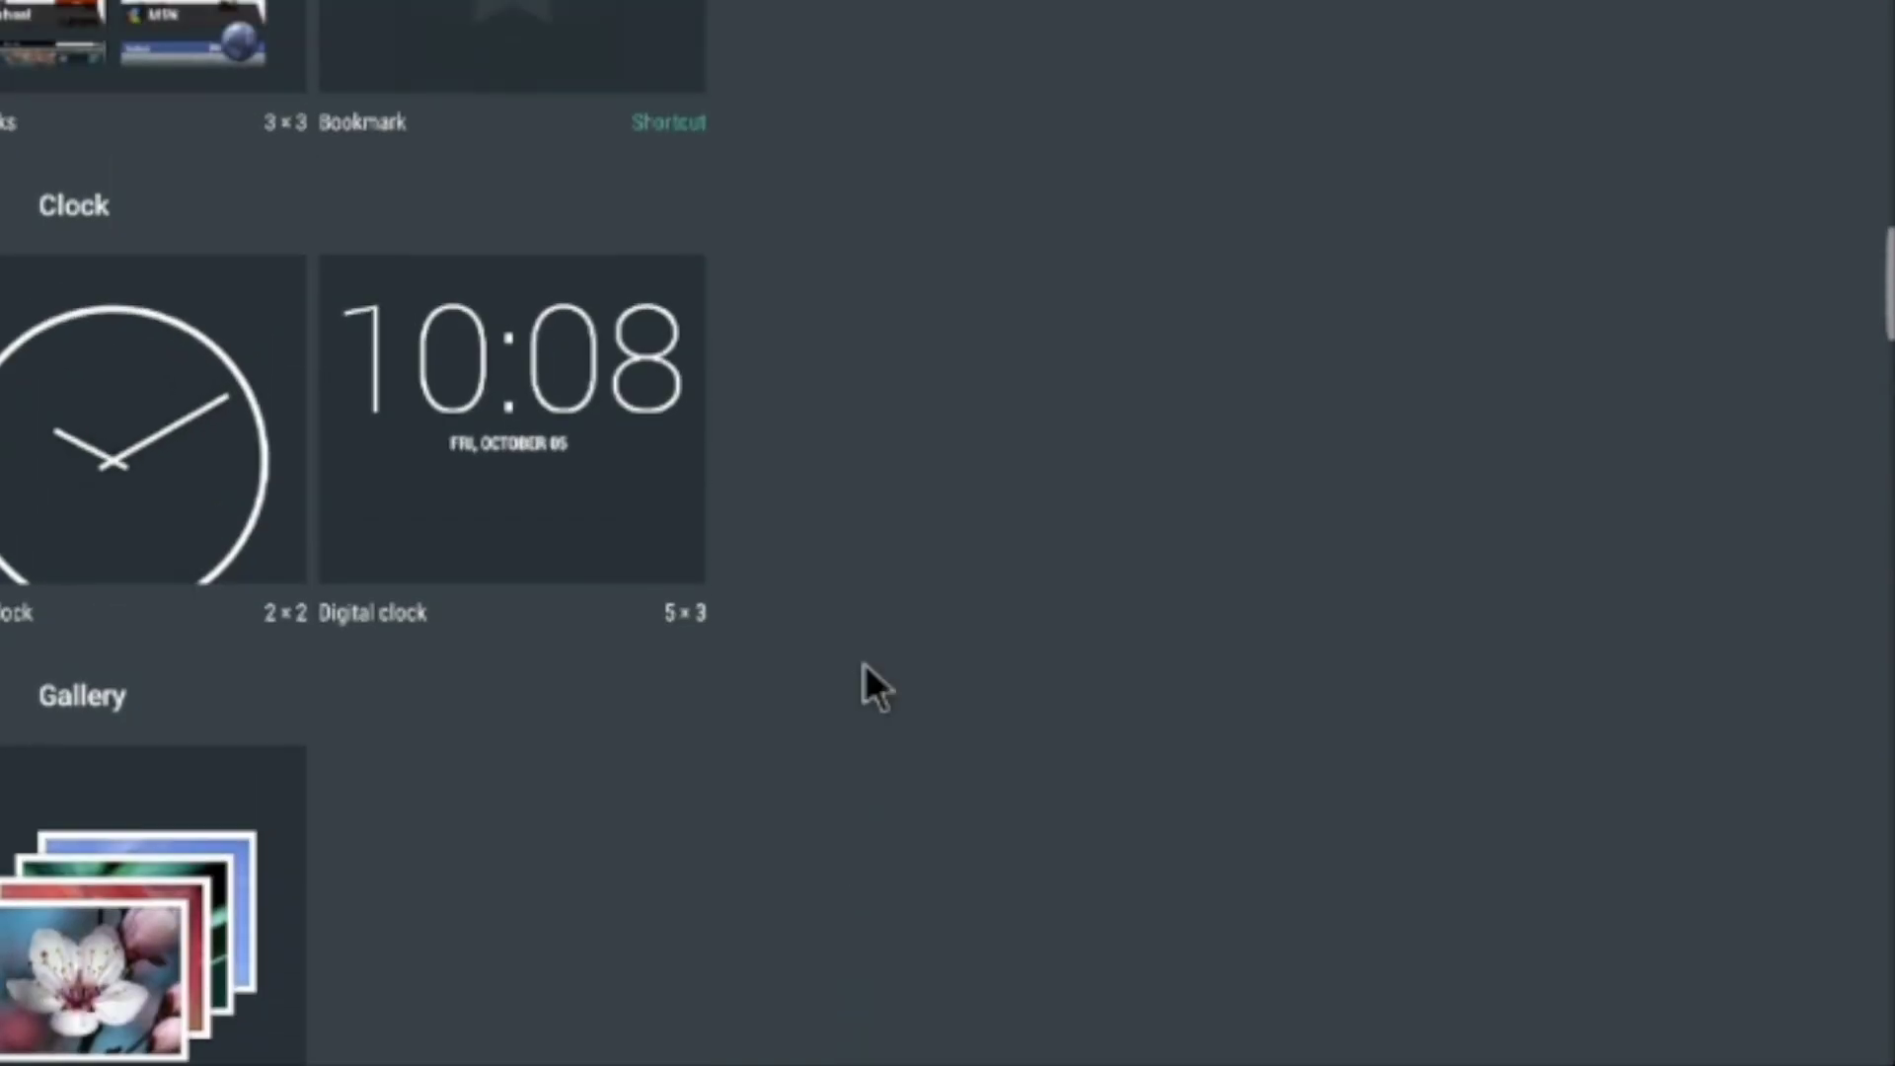
{"action": "scroll", "coordinate": [904, 619], "scroll_direction": "up", "scroll_amount": 4}
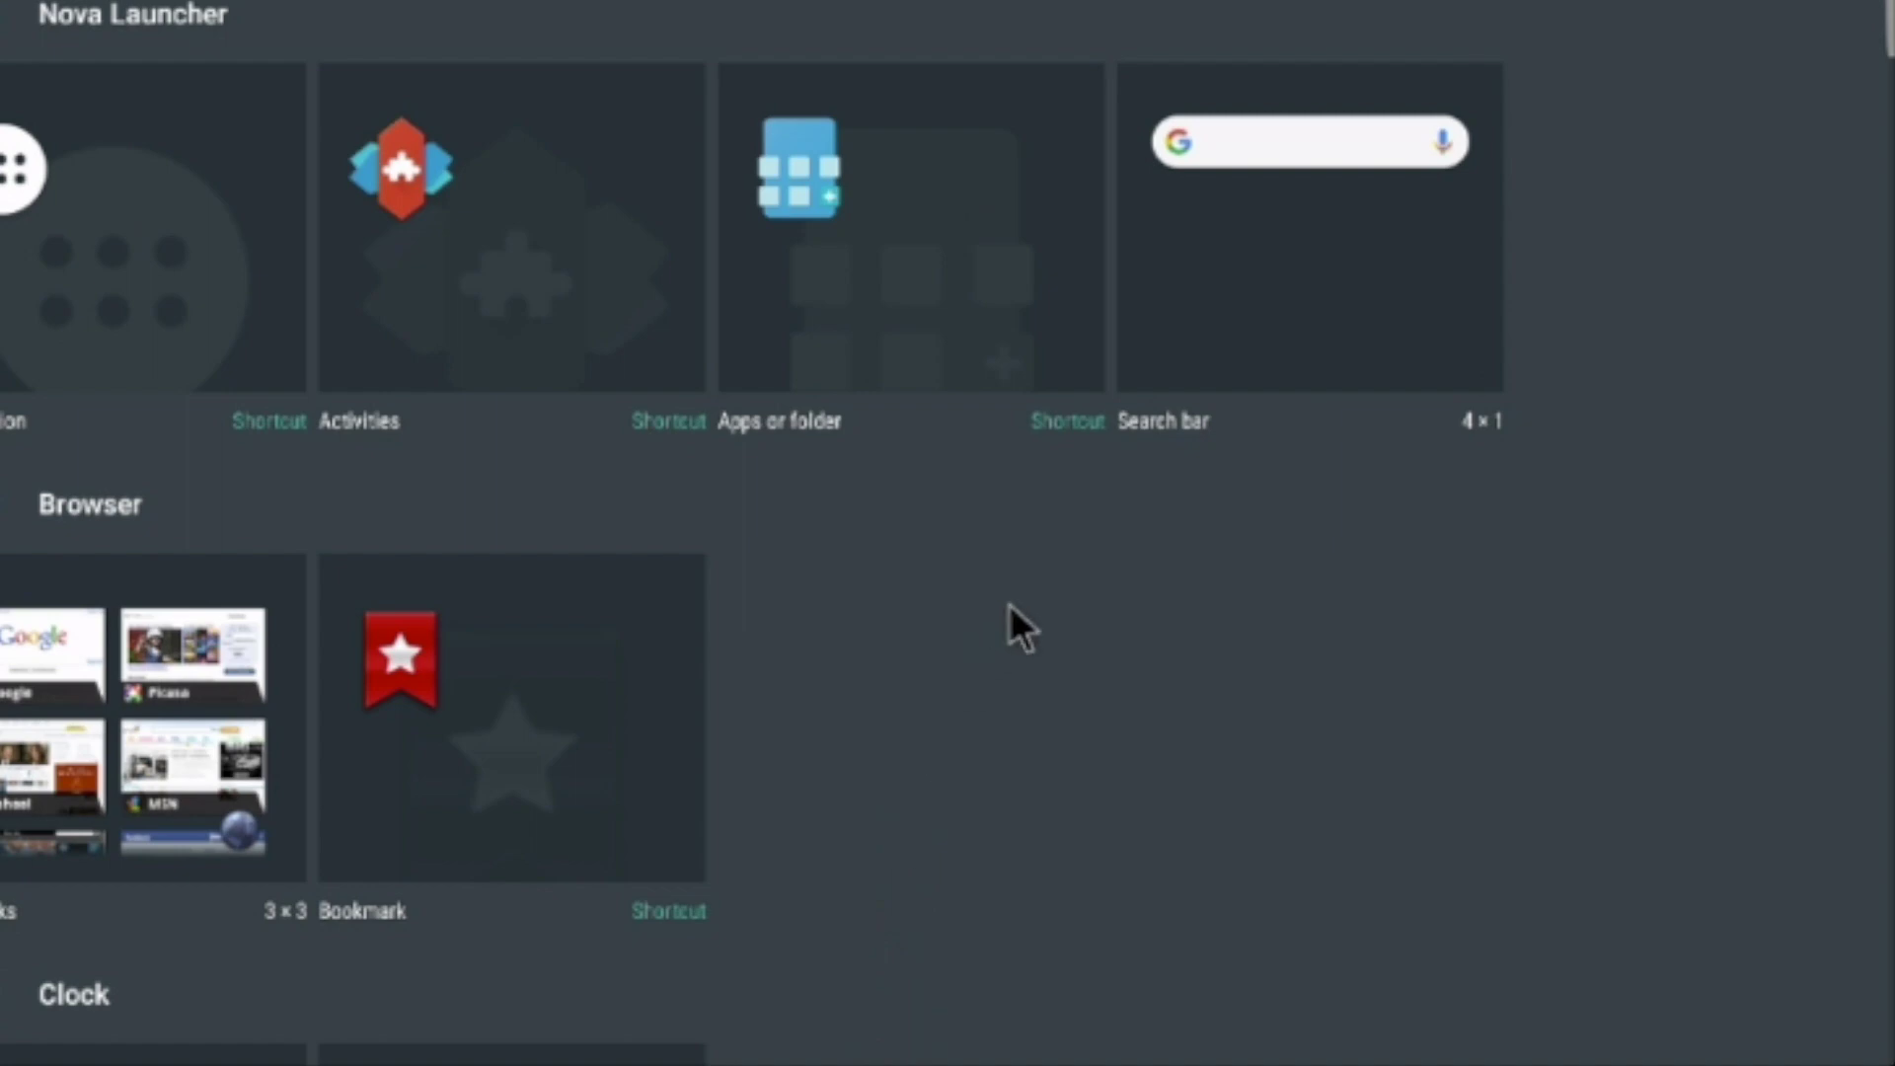
{"action": "key", "text": "Escape"}
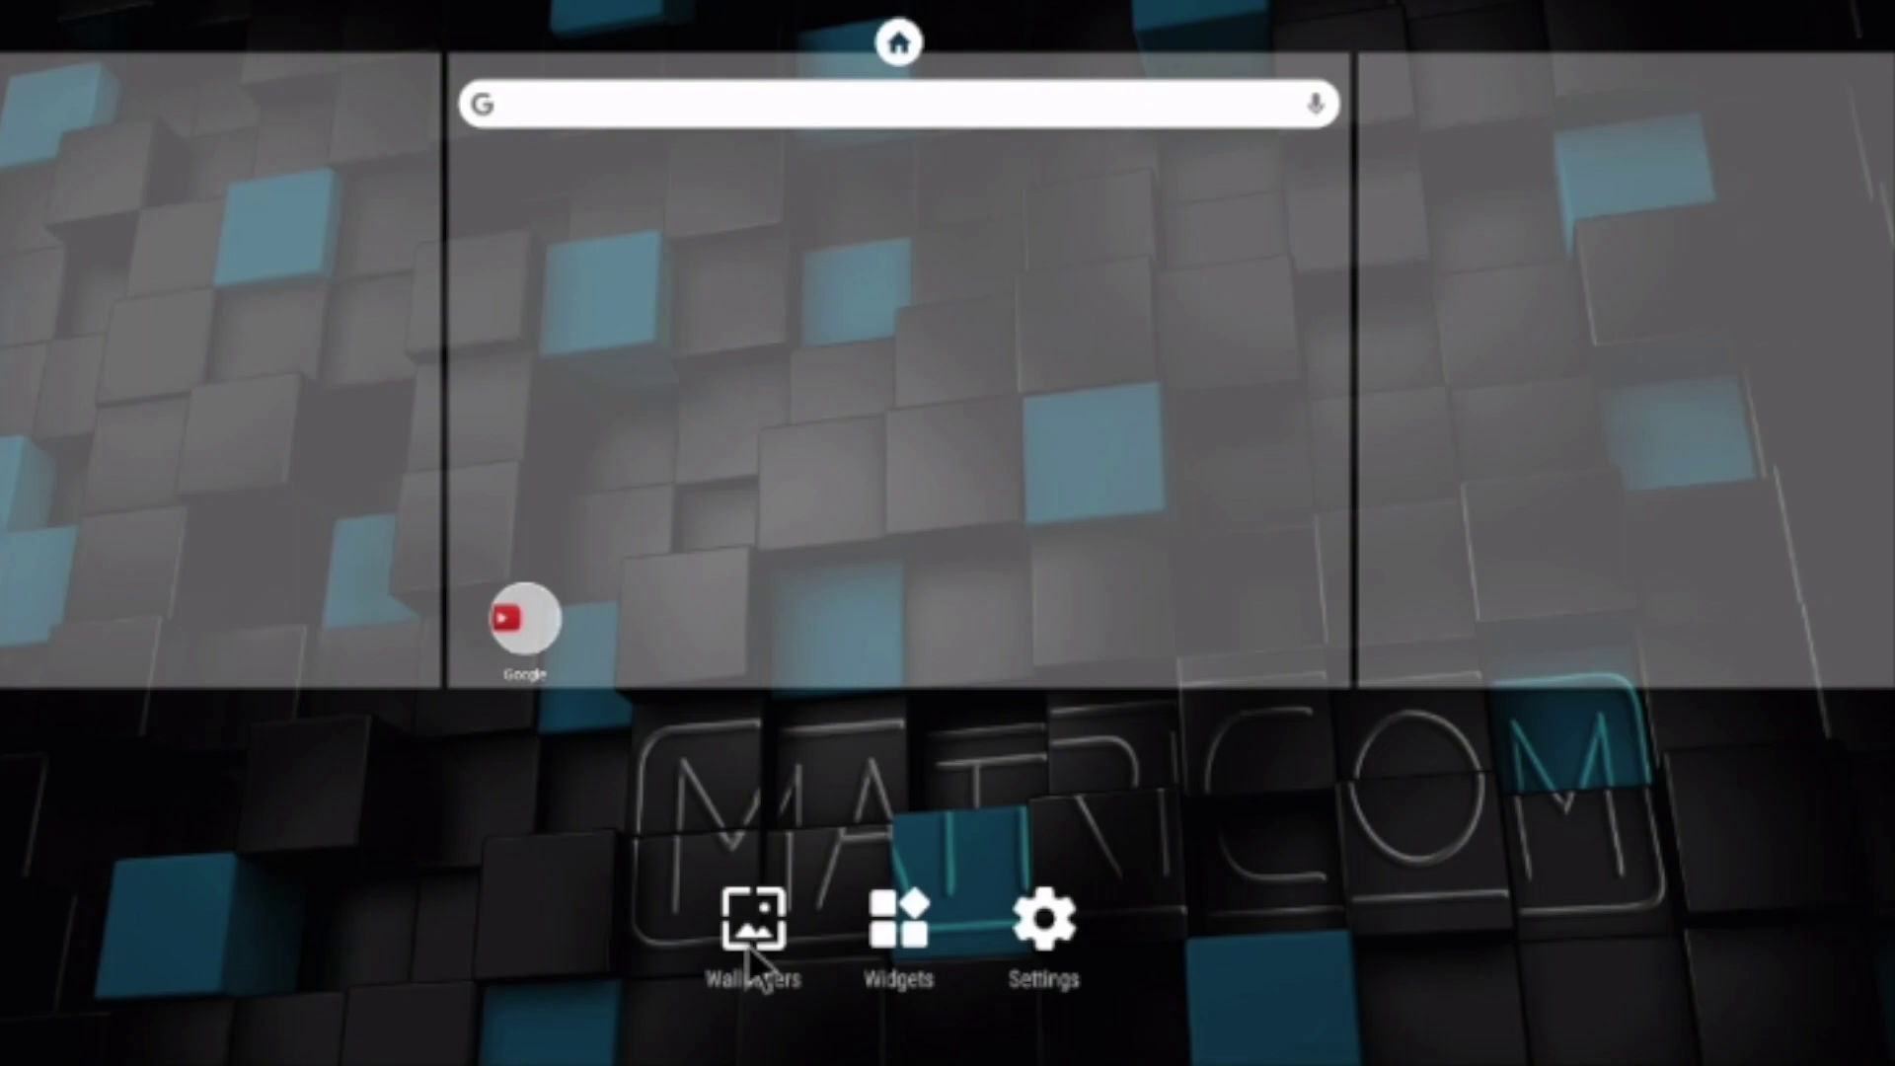
{"action": "left_click", "coordinate": [750, 937]}
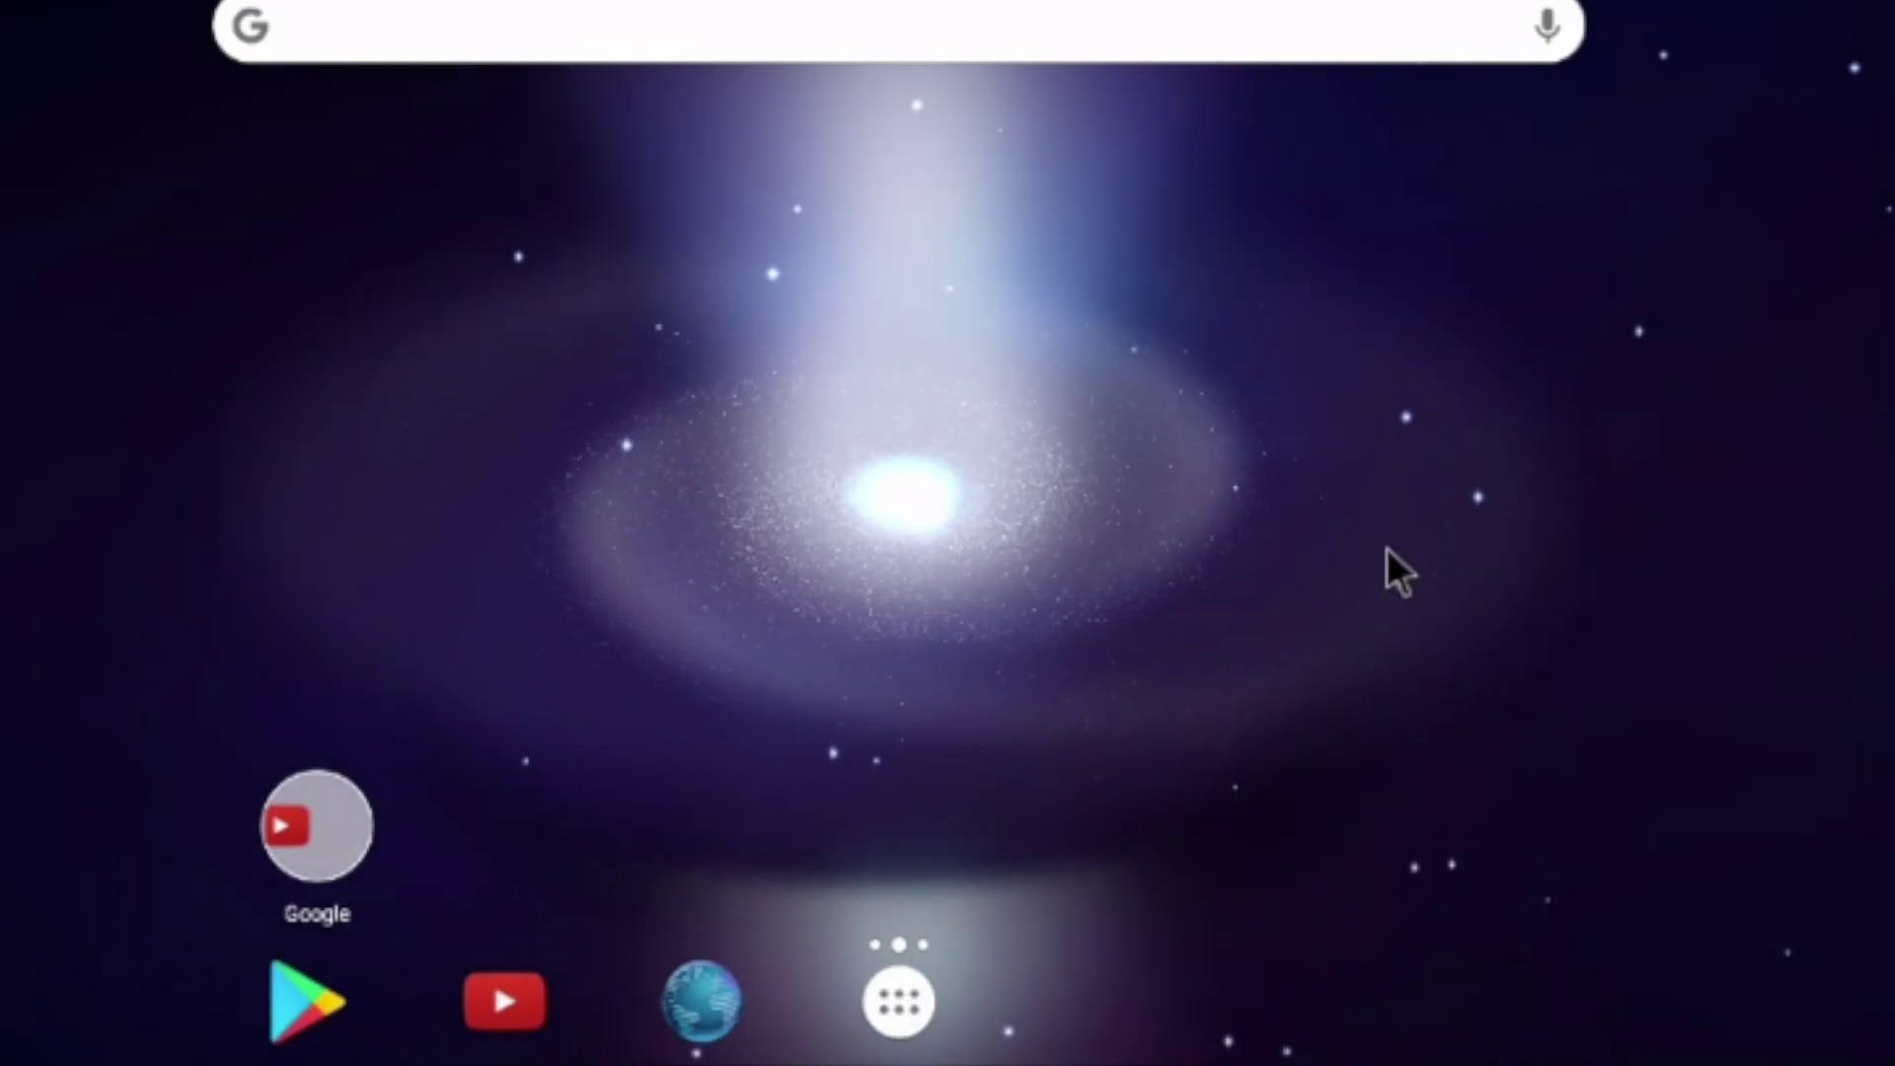
Open the Nova app drawer to find the Kodi app
{"action": "left_click", "coordinate": [901, 1005]}
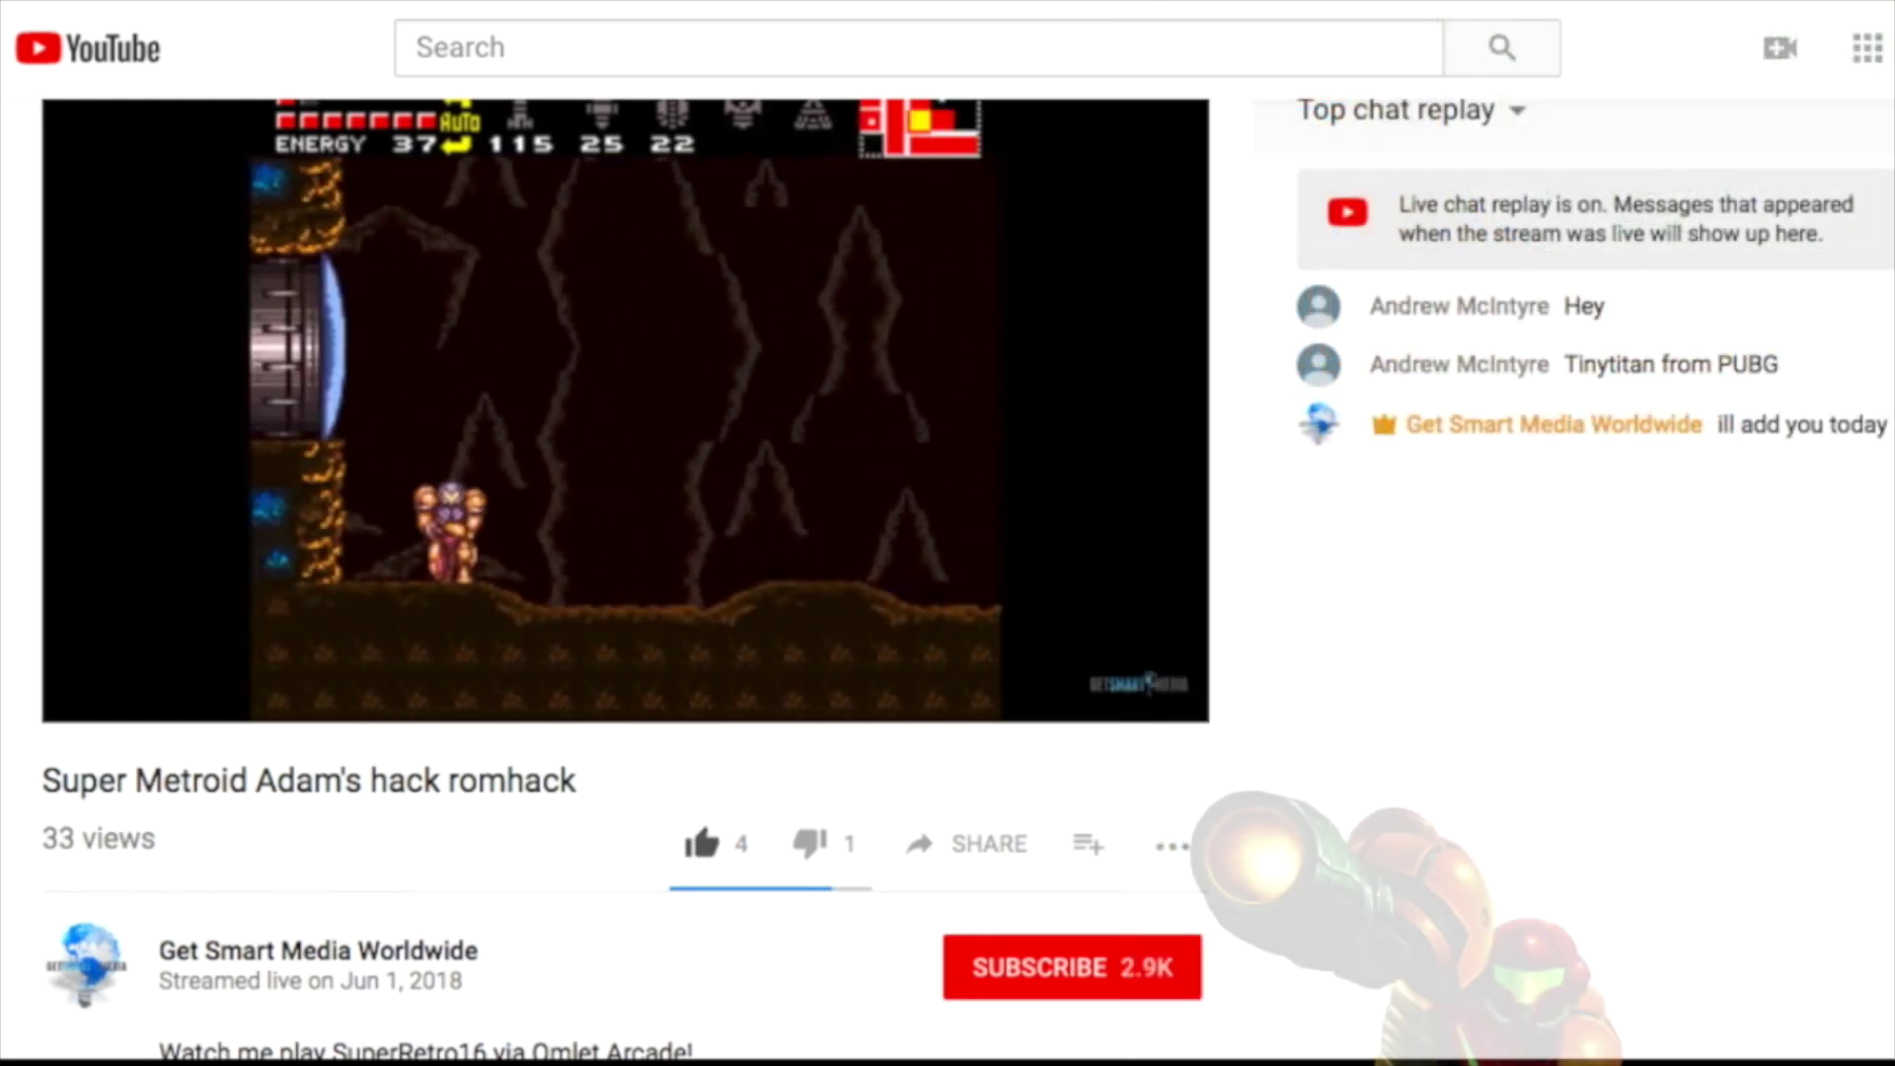
Like the Super Metroid romhack stream (5 likes) and subscribe to its 2.9K channel
{"action": "left_click", "coordinate": [701, 843]}
{"action": "left_click", "coordinate": [967, 843]}
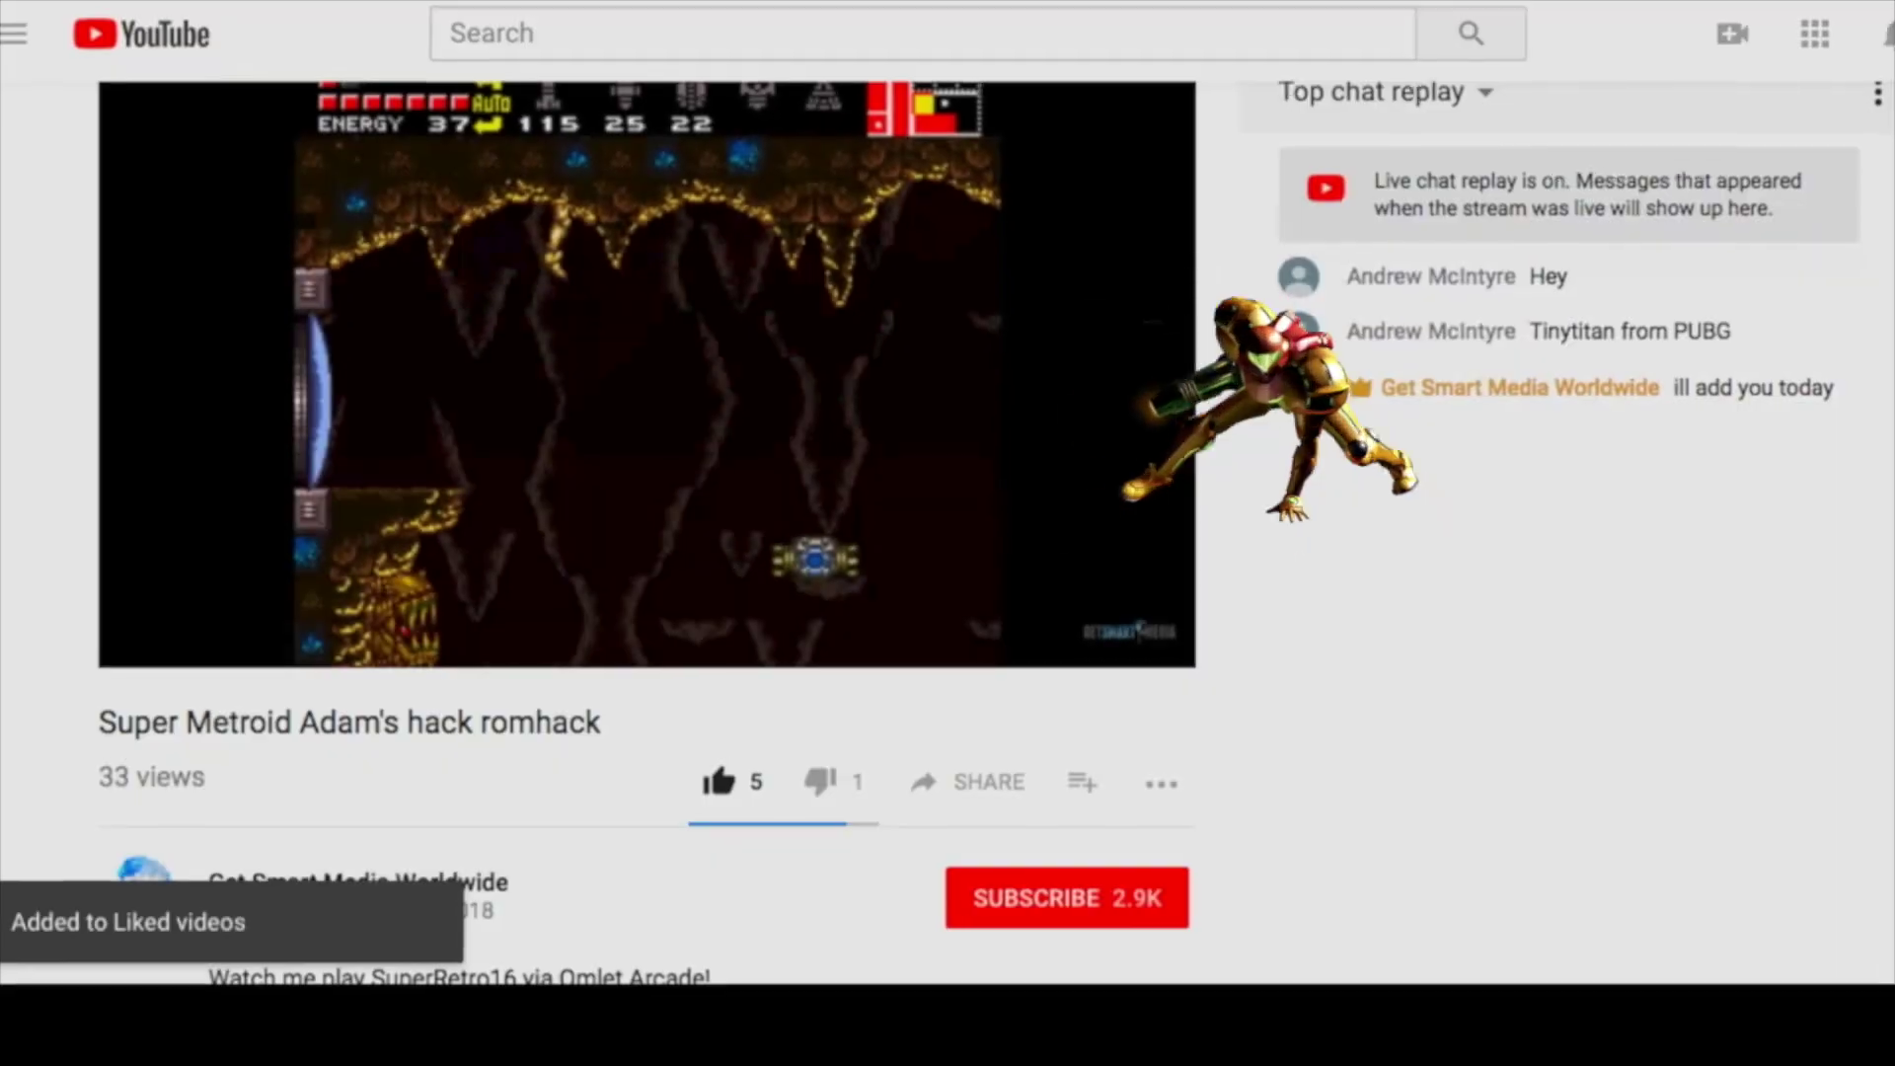
{"action": "left_click", "coordinate": [1067, 897]}
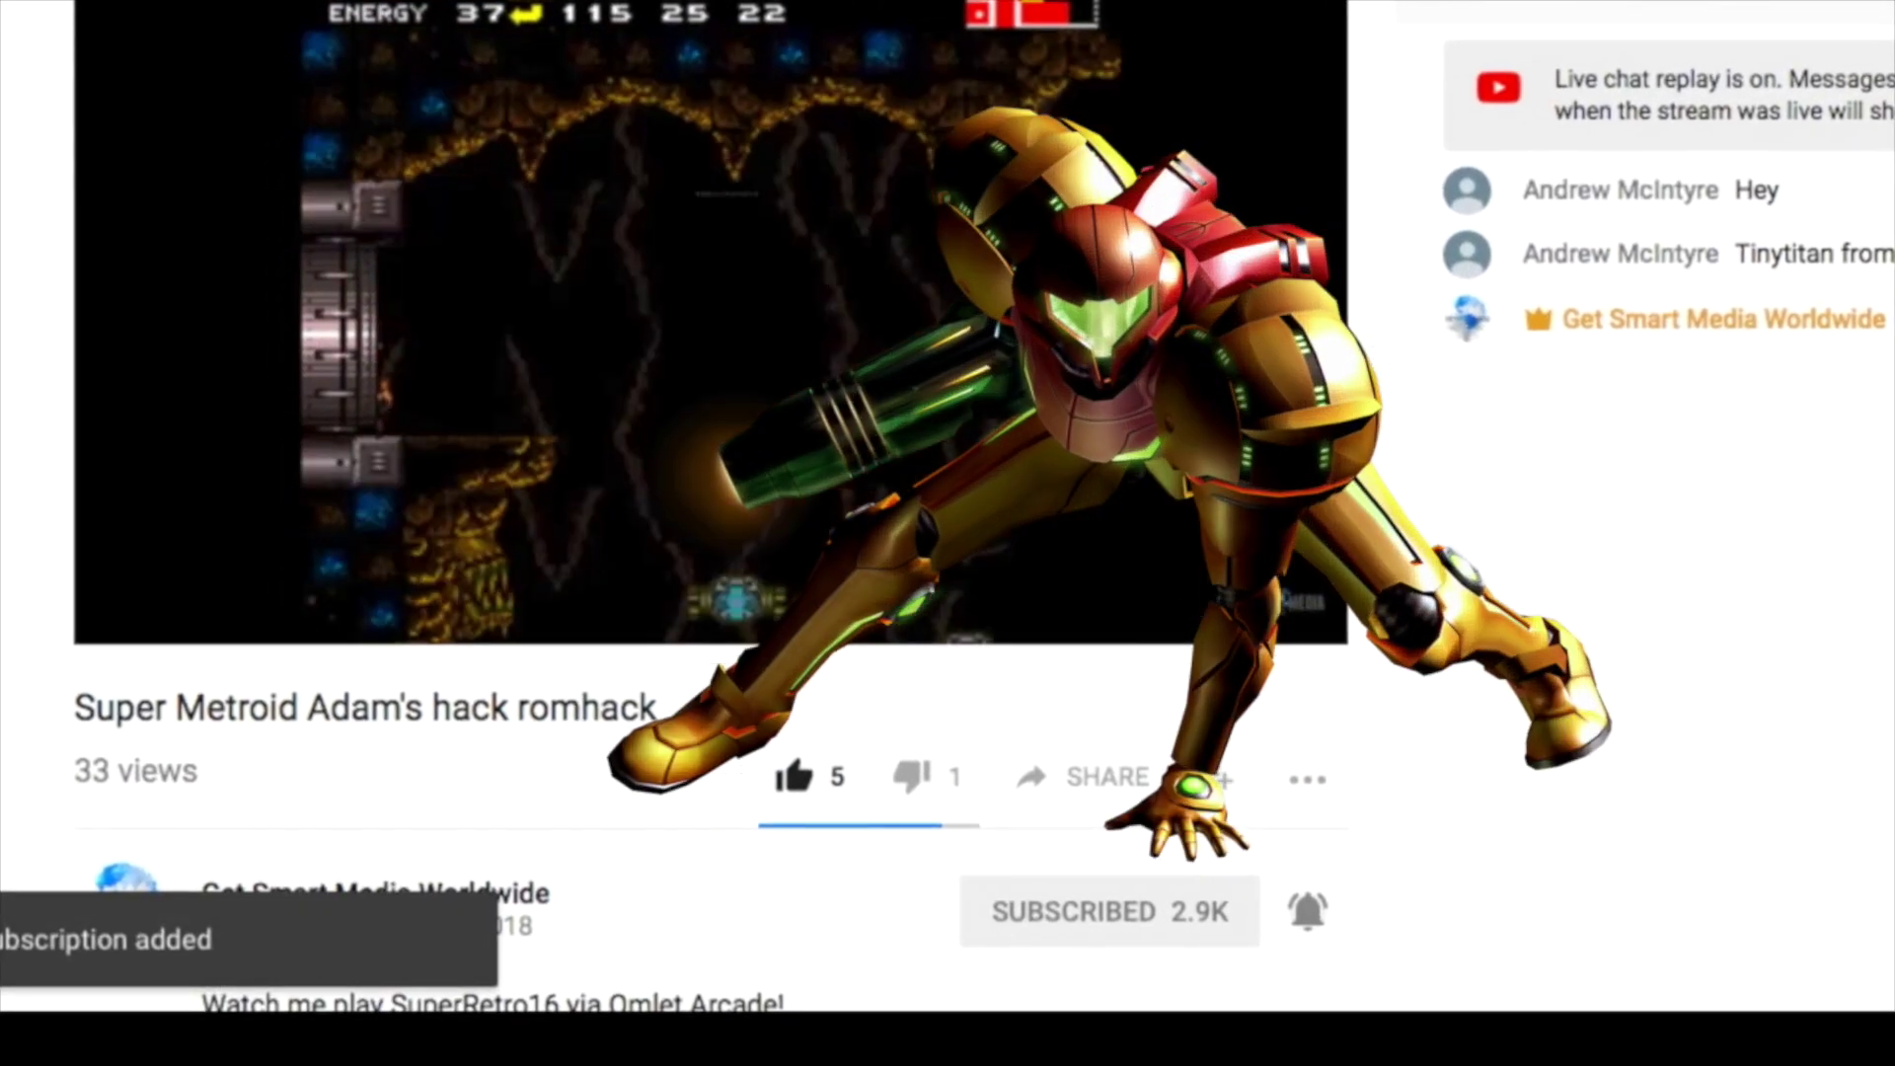